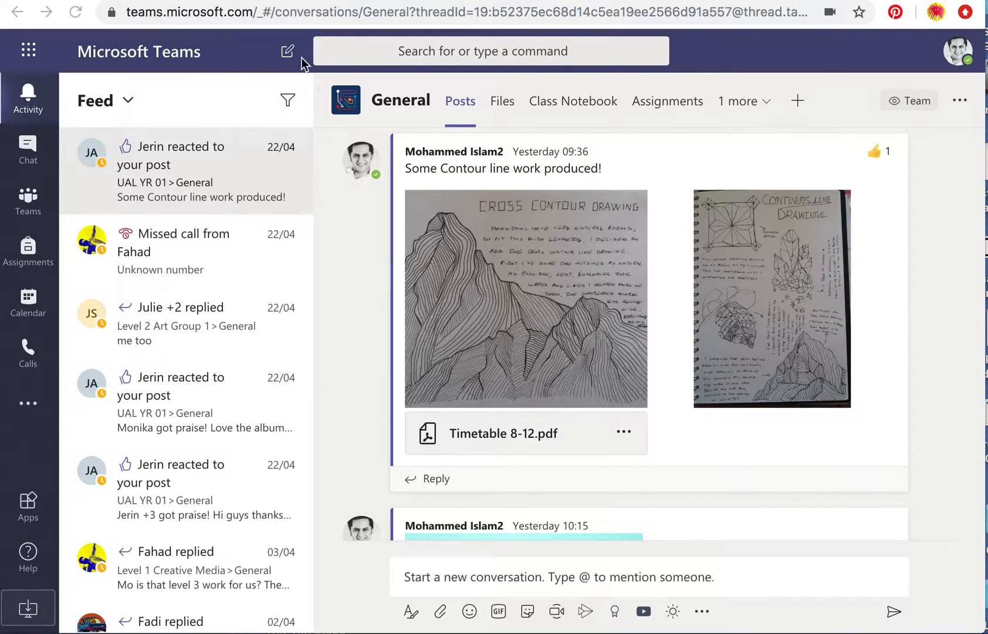
- View the Office 365 apps offered in the app launcher, then close the list
left_click(29, 57)
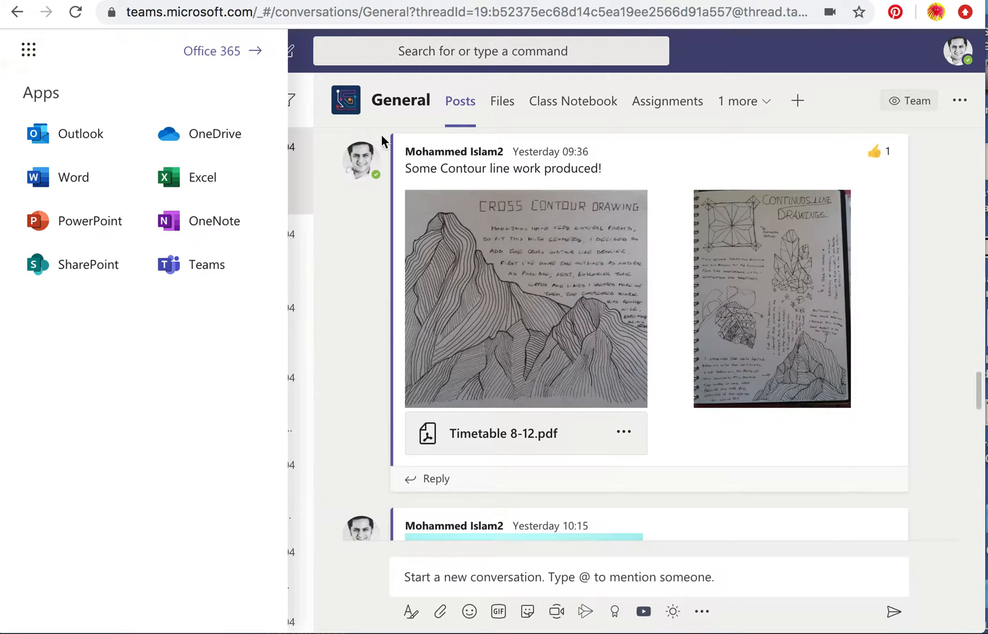
left_click(350, 319)
- Start a new chat draft and view its available options without discarding it
left_click(290, 52)
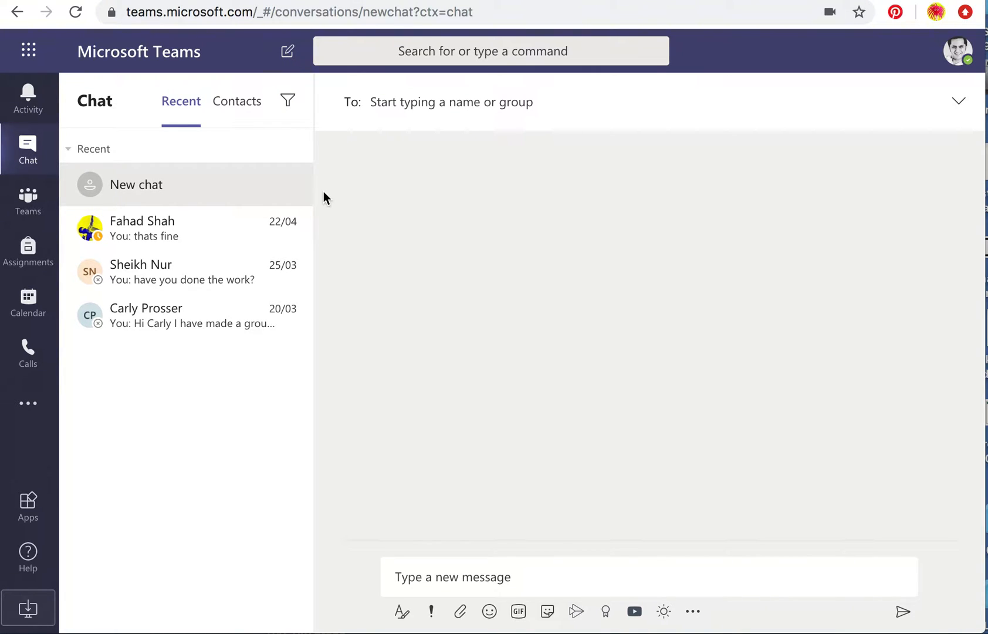
left_click(290, 185)
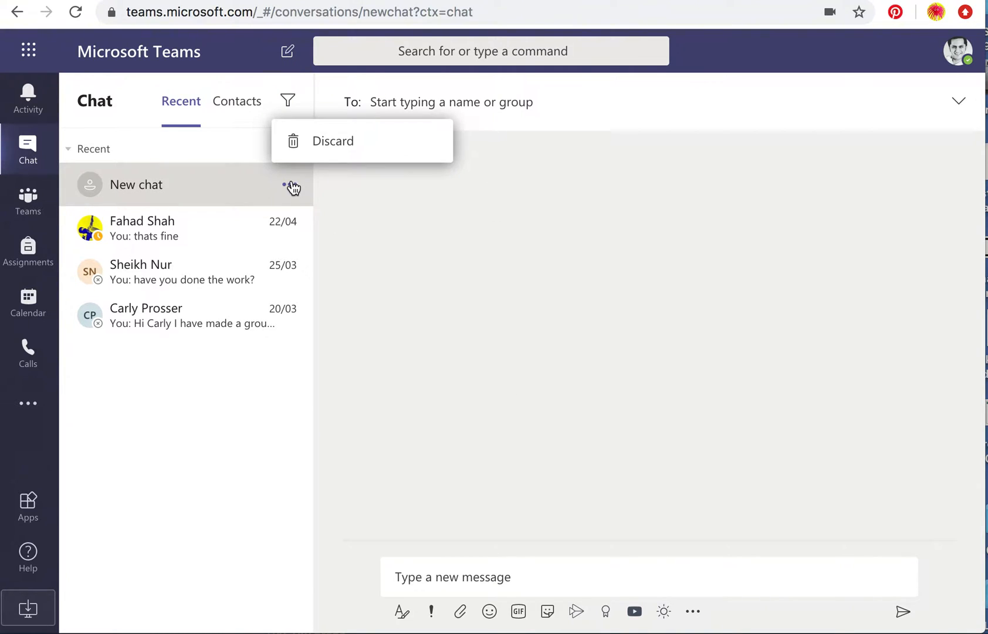
left_click(669, 216)
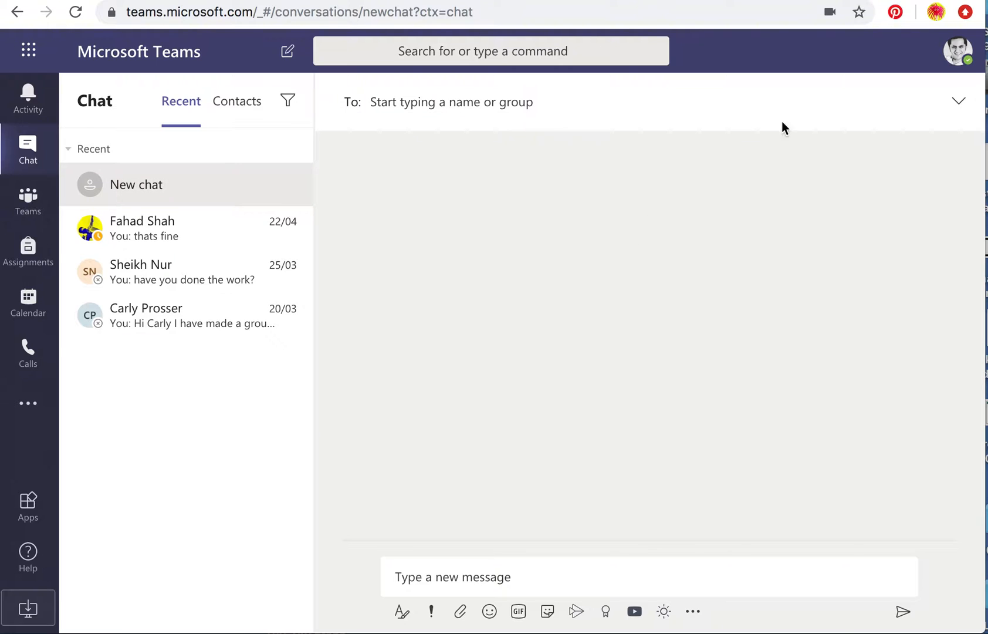
- Set the profile's availability status to Available
left_click(956, 61)
mouse_move(901, 167)
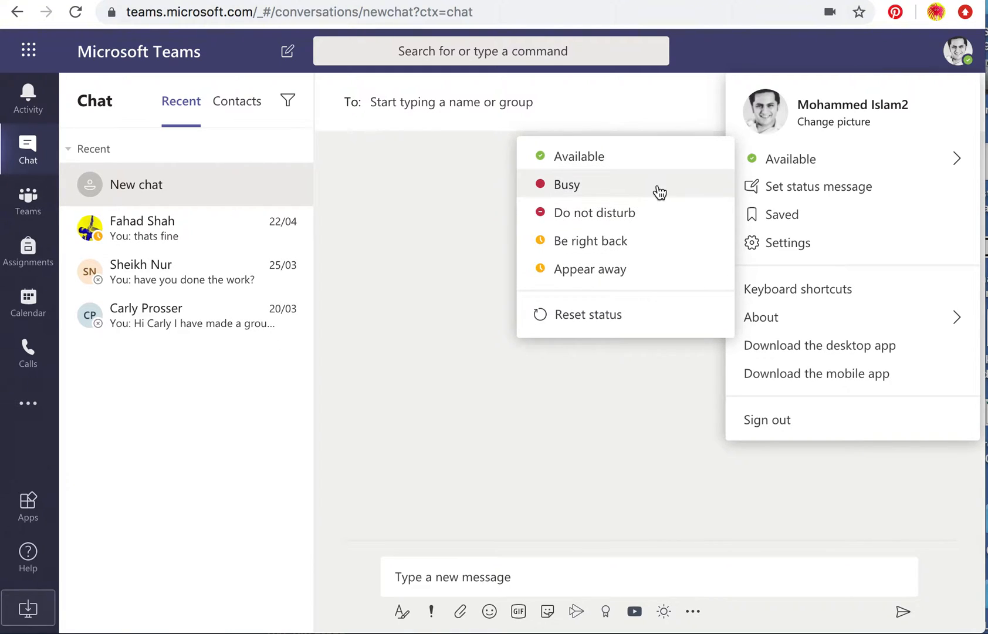
left_click(563, 156)
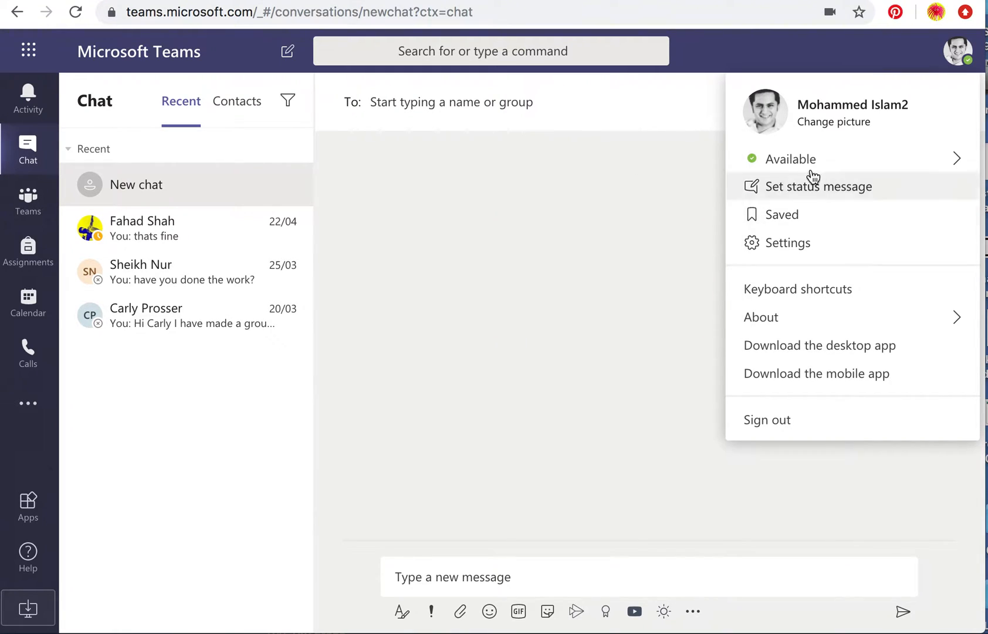
- Open the general settings, try the Dark theme and restore the Default theme
left_click(864, 251)
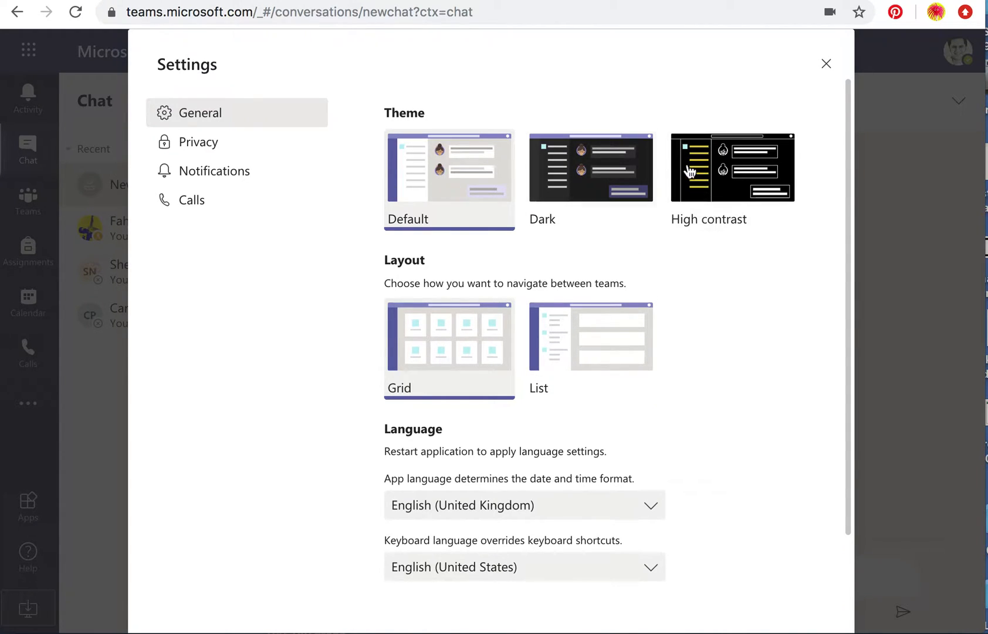
left_click(588, 178)
left_click(463, 176)
- Toggle participation in surveys in the privacy settings
left_click(234, 153)
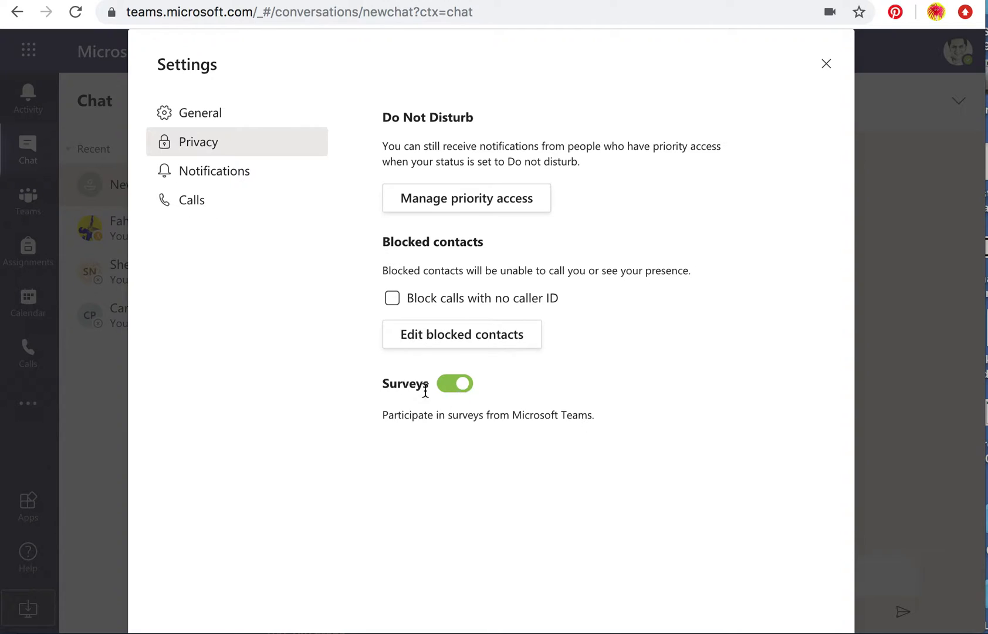
left_click(463, 386)
- Review the notification settings for mentions, messages and other activity
left_click(223, 172)
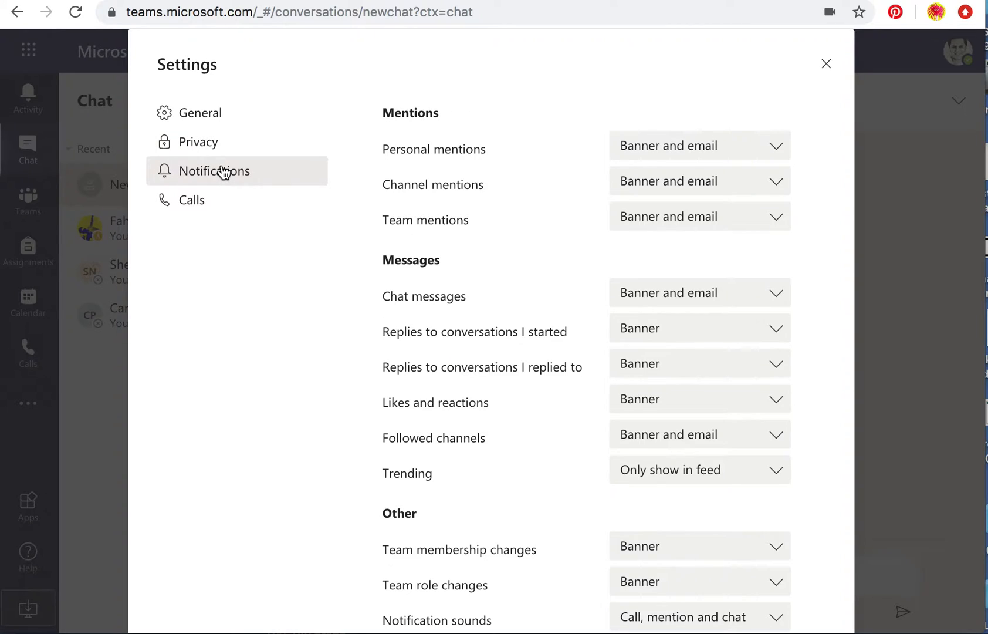
scroll(557, 297, "down", 4)
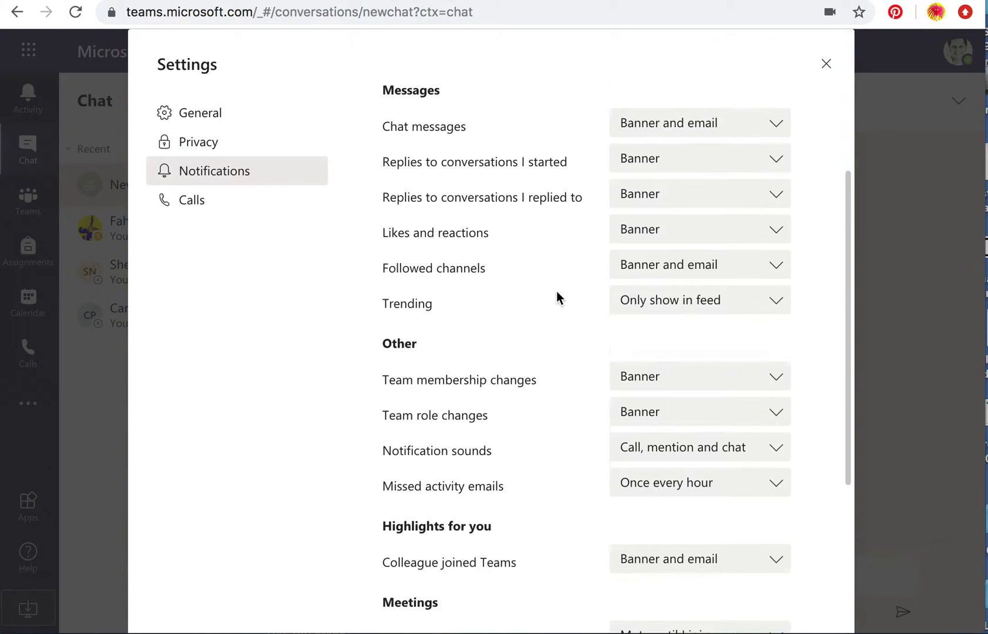
scroll(557, 292, "up", 4)
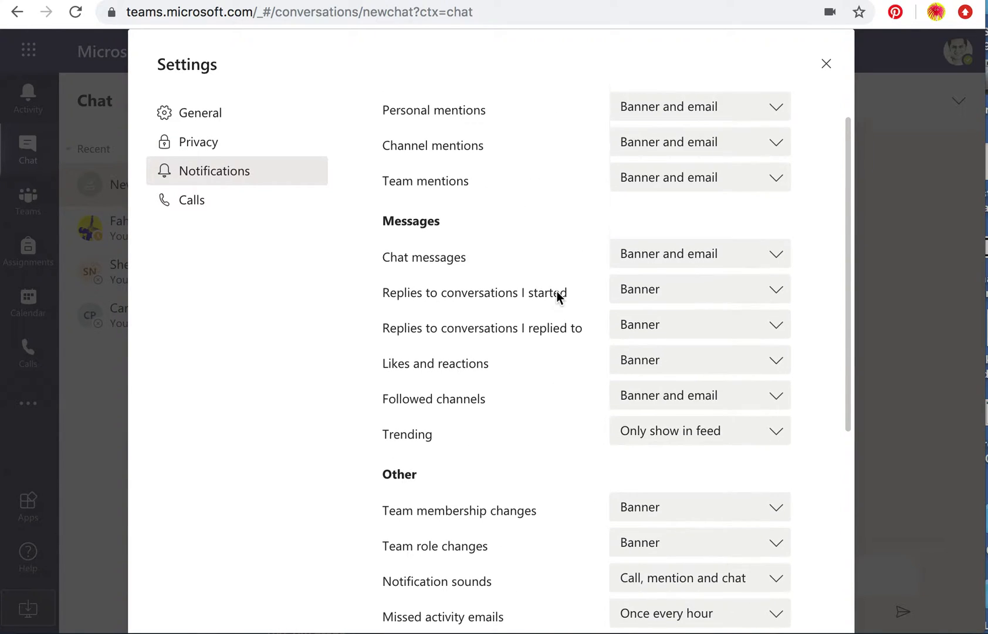
- Review the call settings, including the answering rules and the options for unanswered calls, and close the settings
left_click(228, 208)
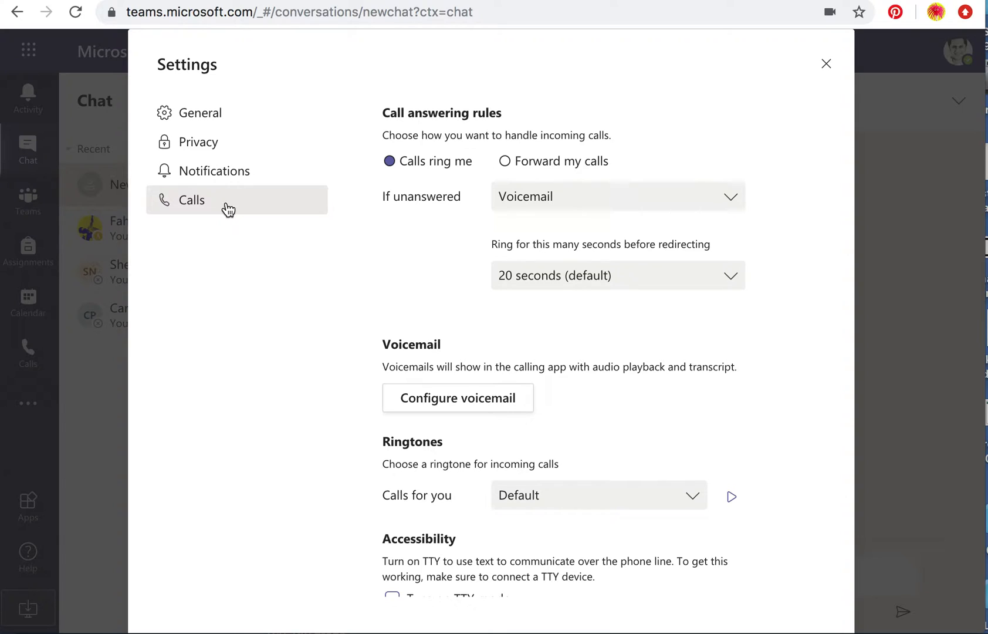
scroll(569, 417, "down", 2)
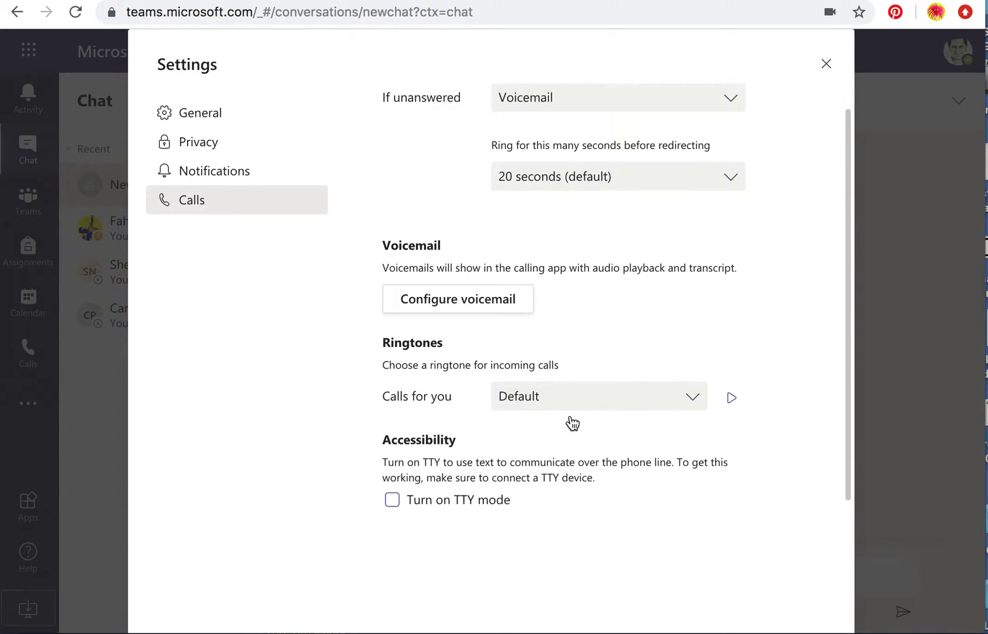
scroll(571, 415, "up", 2)
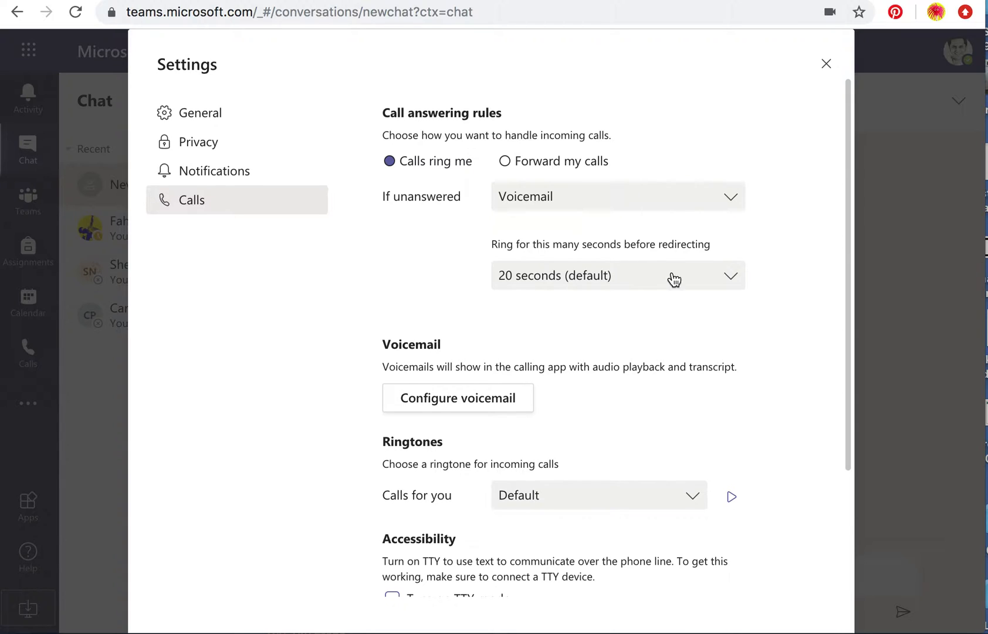
left_click(507, 163)
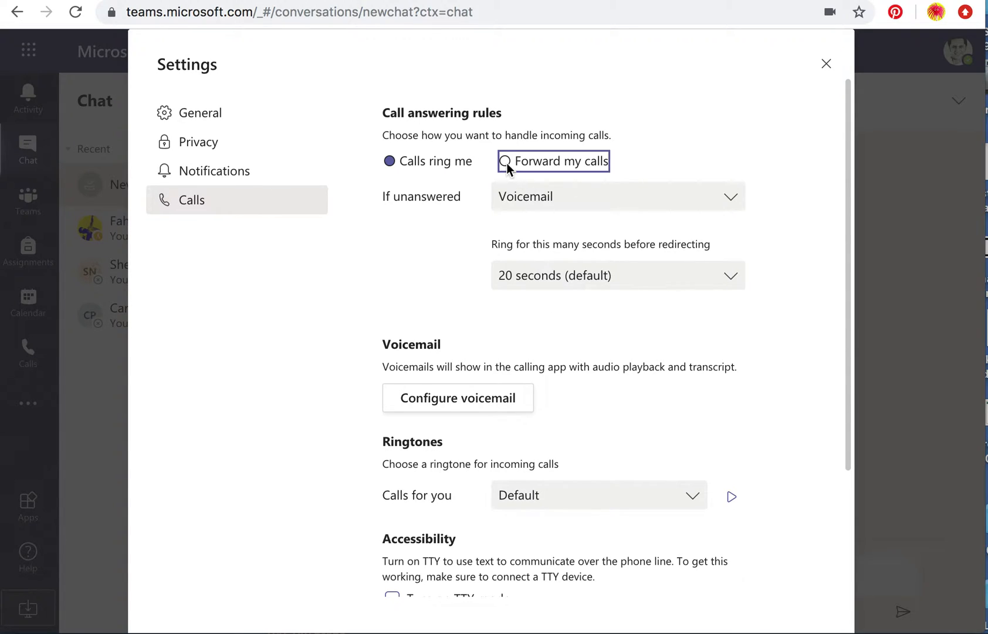
left_click(390, 161)
left_click(590, 203)
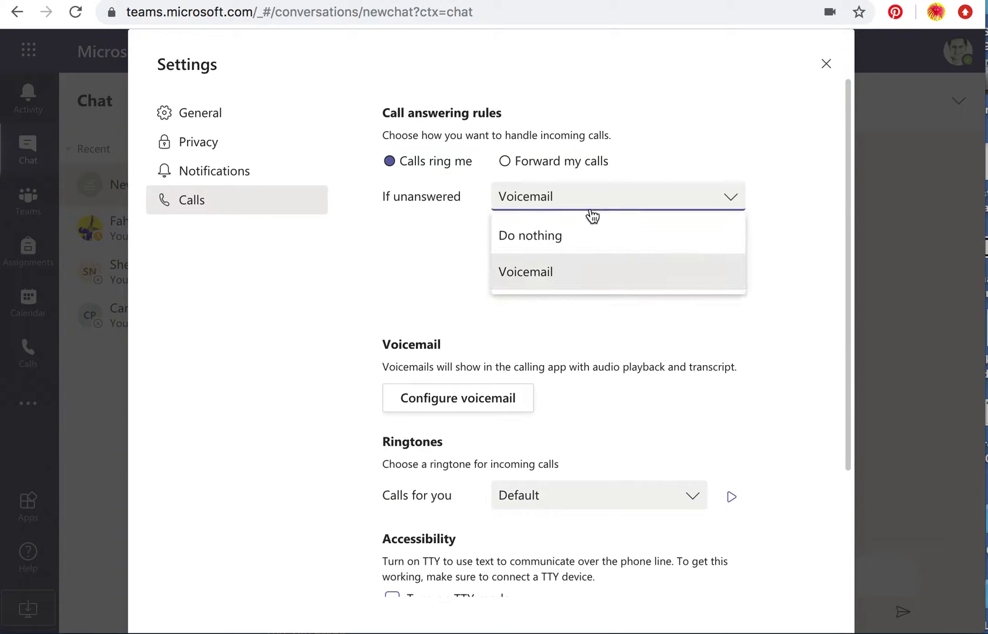
left_click(809, 311)
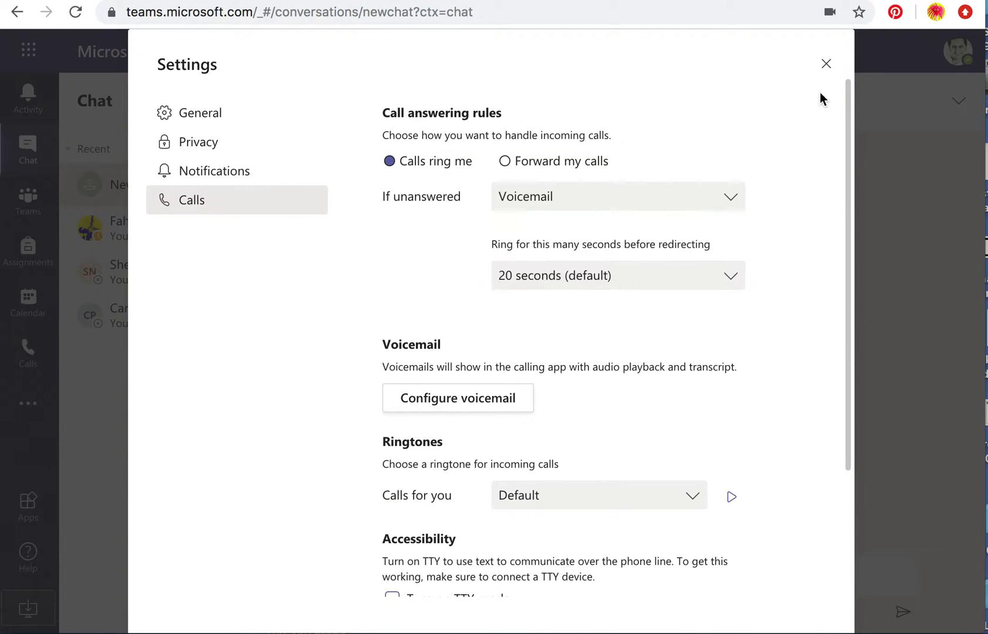
left_click(827, 65)
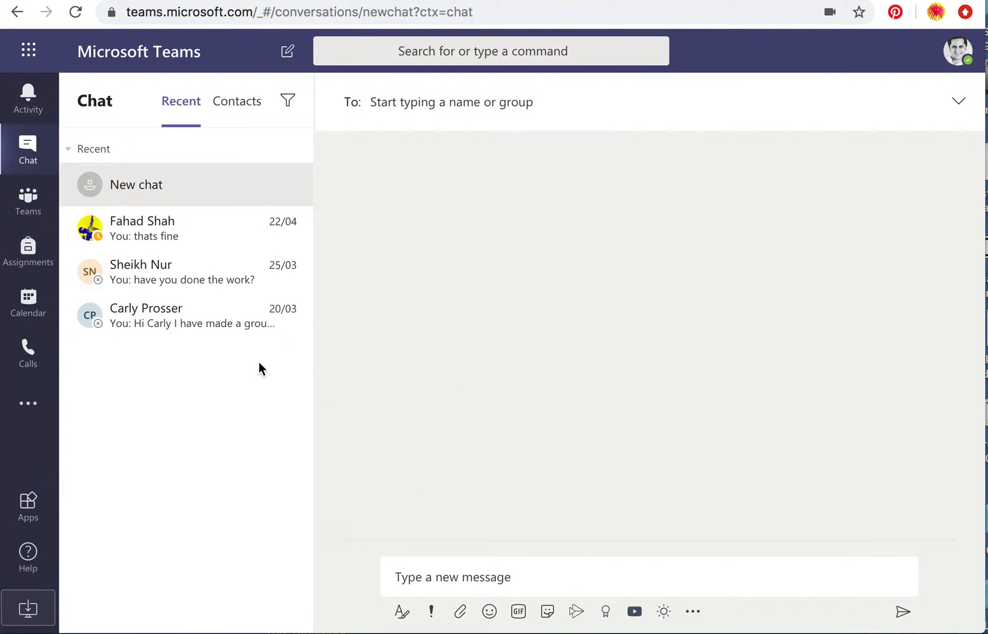
- Open the activity feed and browse the posts in the General channel of UAL YR 01
left_click(33, 105)
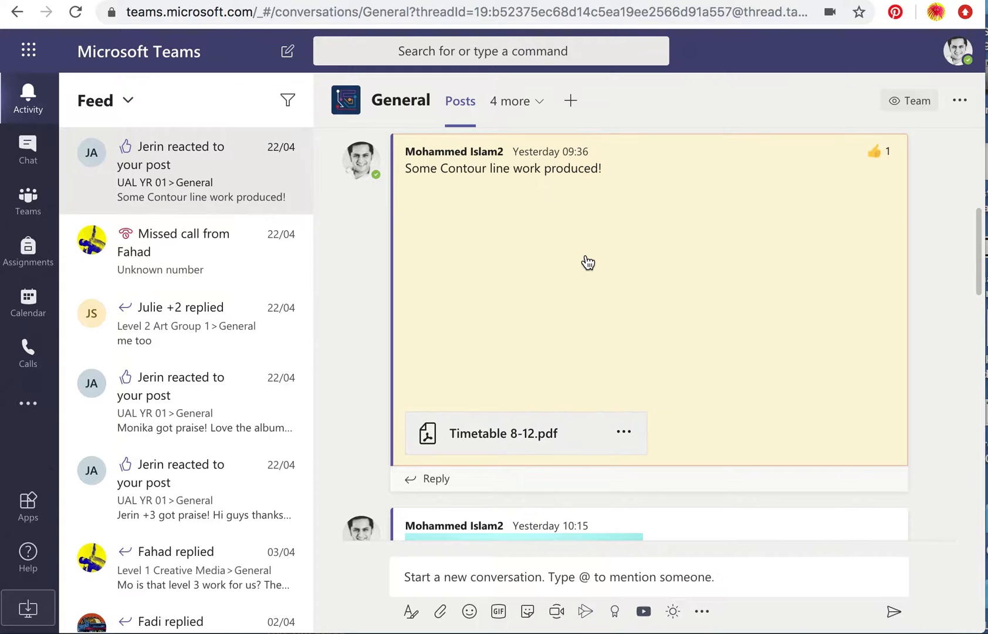
scroll(592, 243, "up", 8)
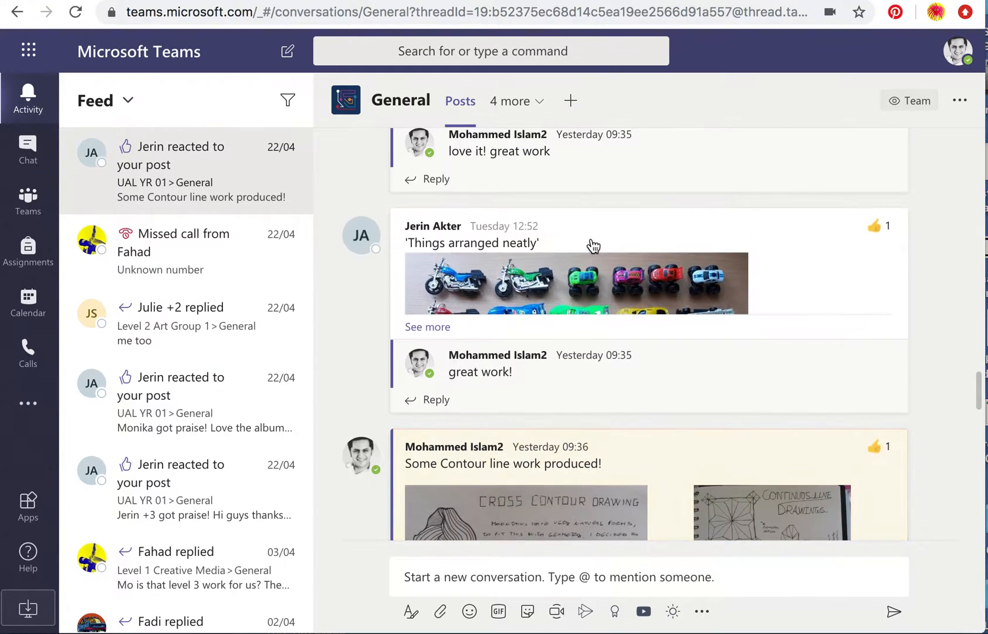
scroll(594, 245, "up", 1)
scroll(594, 245, "down", 10)
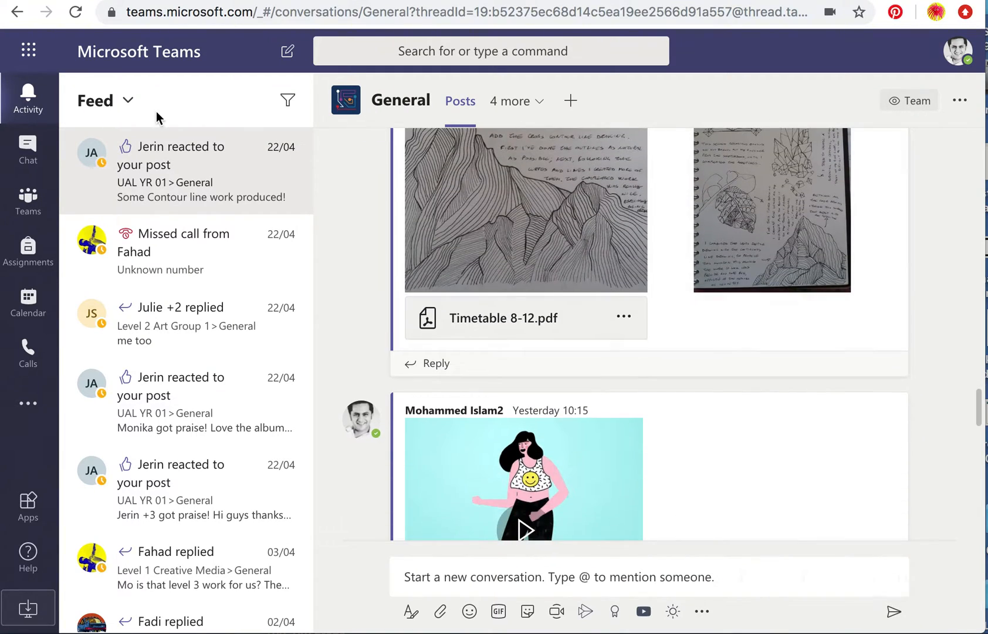
- View the recent chats, then go to the overview of all teams
left_click(35, 159)
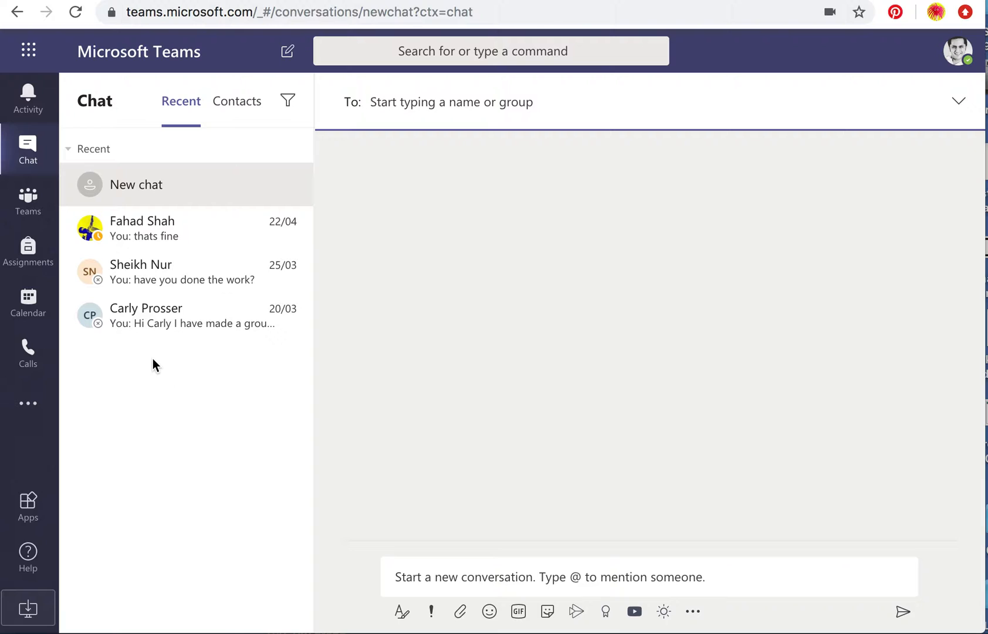
left_click(30, 212)
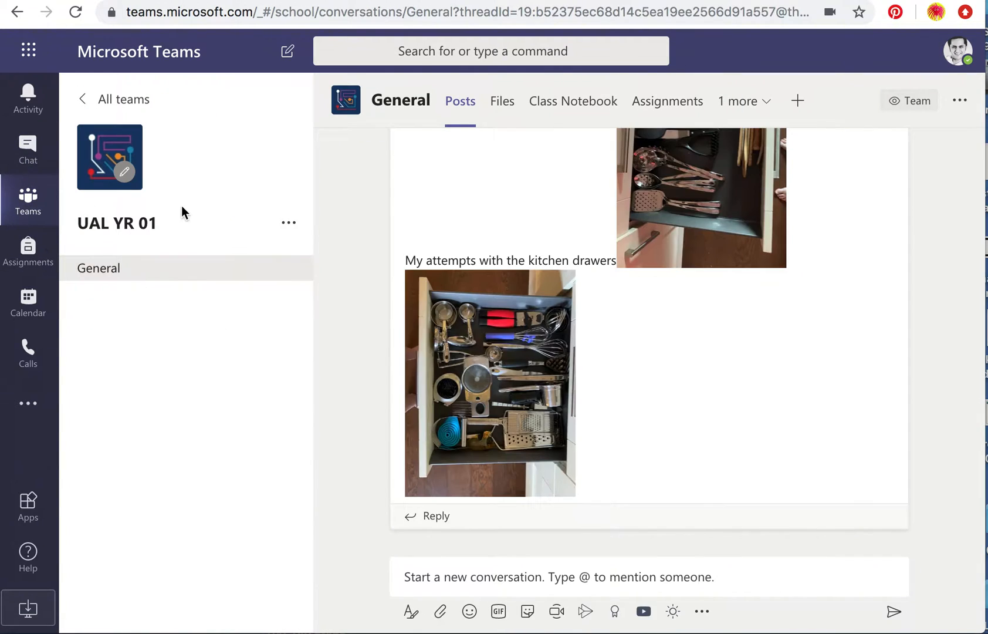
left_click(88, 100)
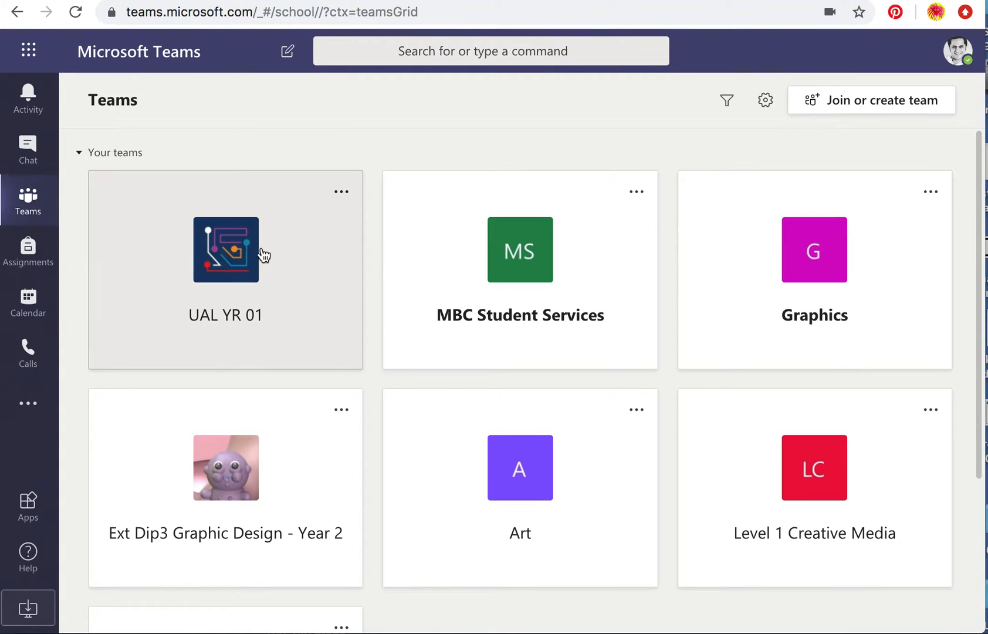
- View the Grid and List layout options for the teams overview and close the settings
left_click(766, 103)
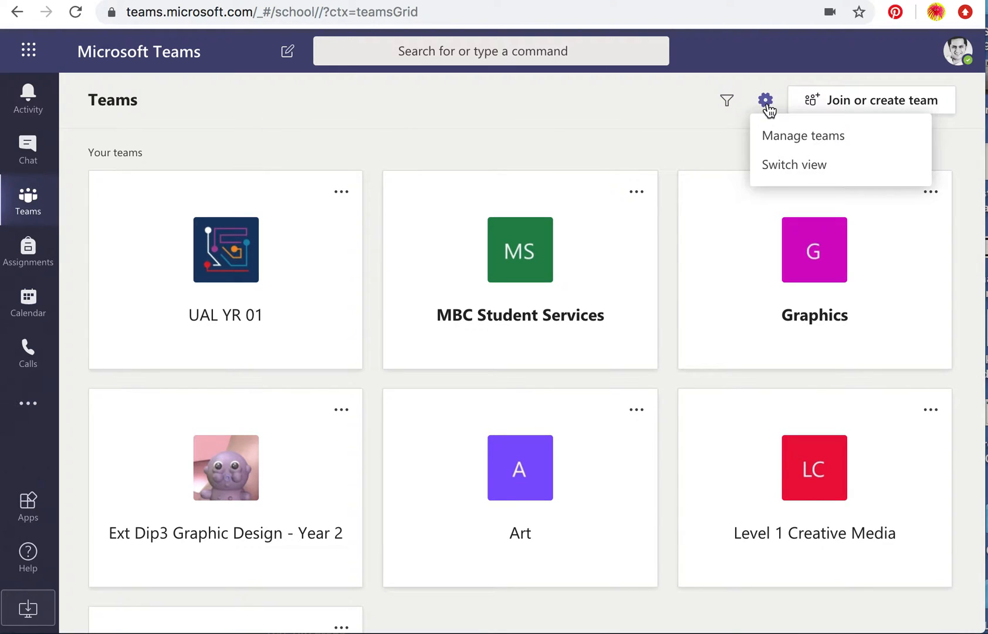
left_click(786, 170)
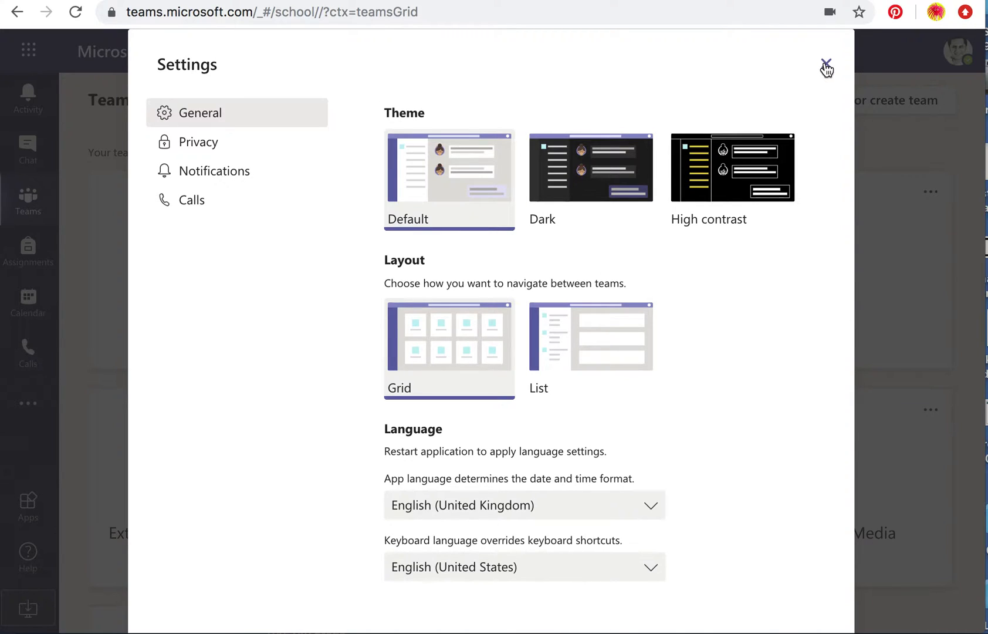
left_click(827, 65)
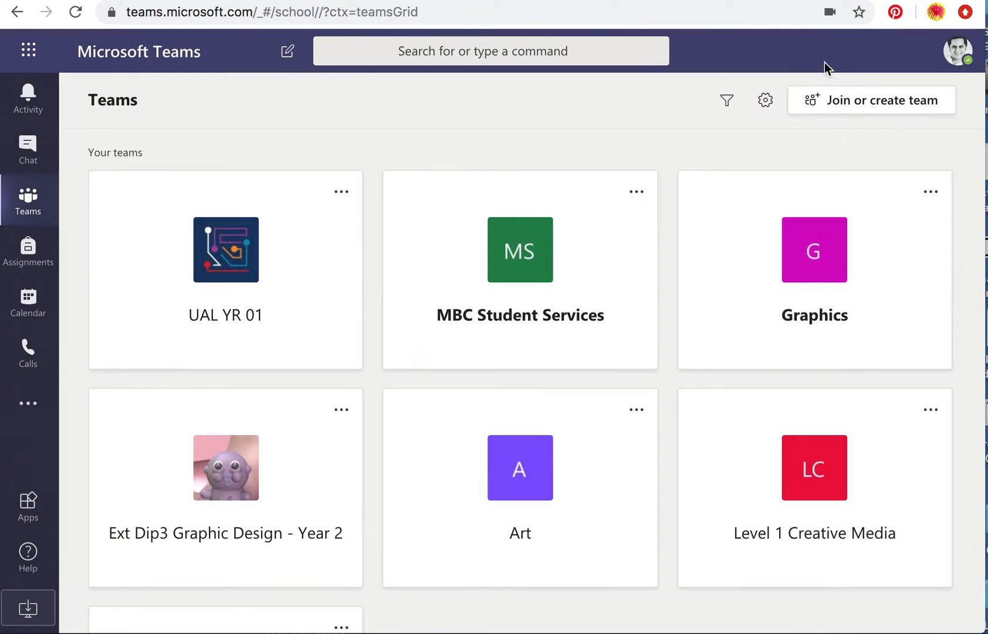
- Create a new team of type Class named "test", leaving the description blank
left_click(858, 103)
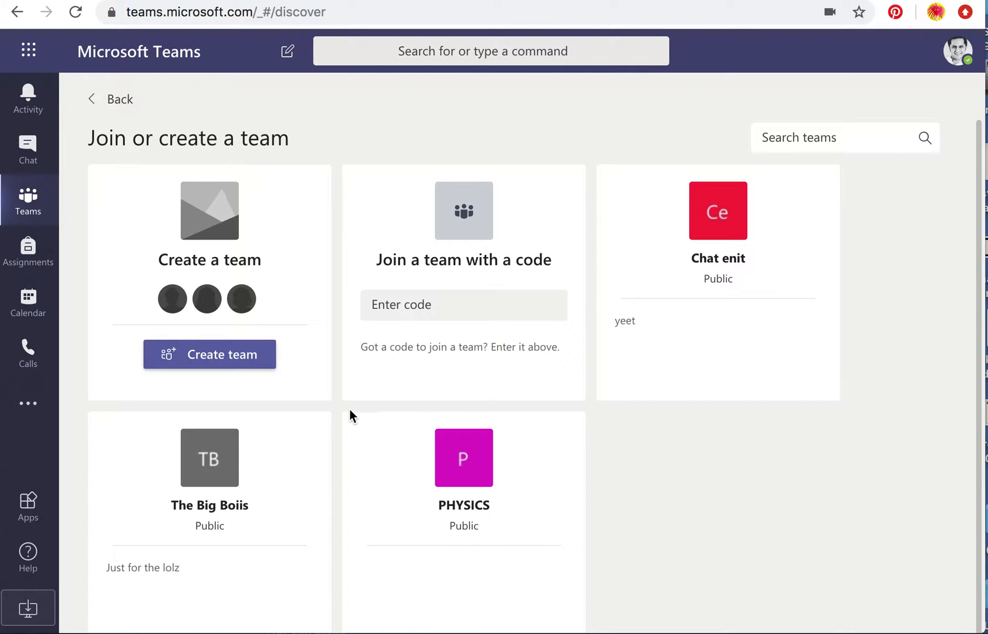
left_click(188, 369)
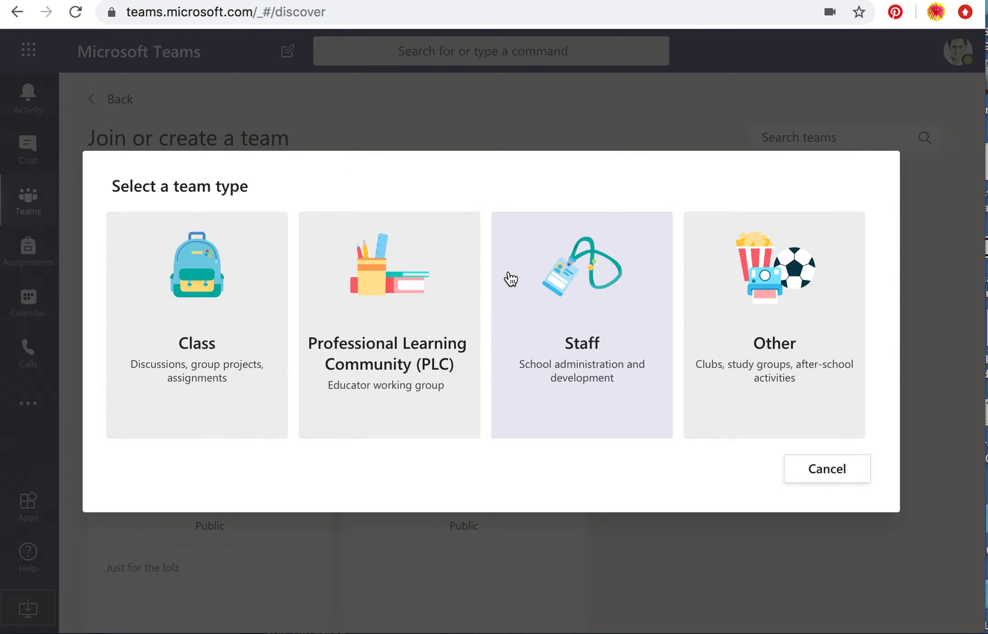
left_click(161, 338)
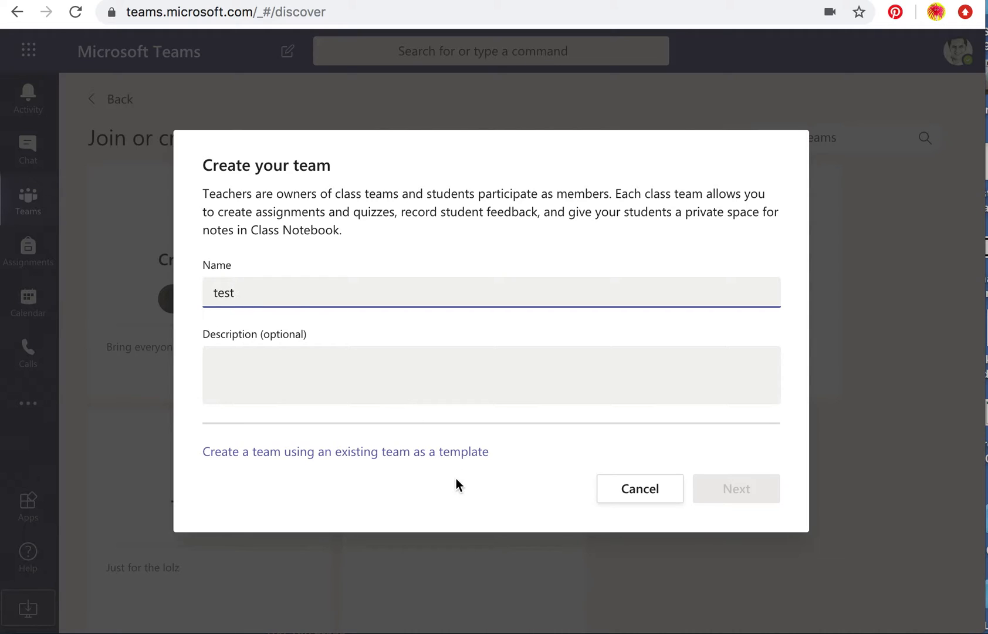
left_click(402, 388)
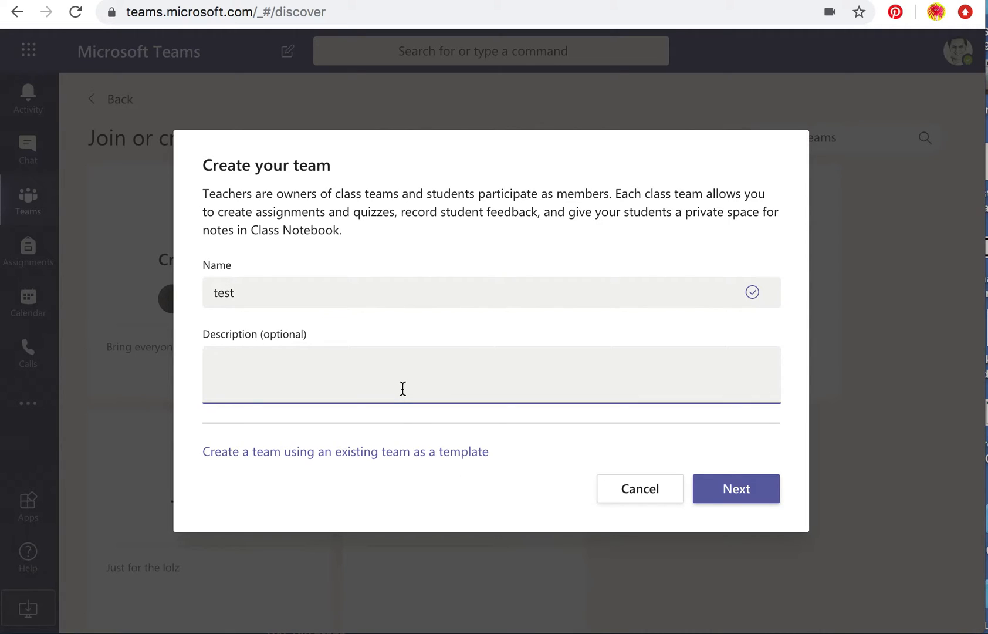
left_click(734, 491)
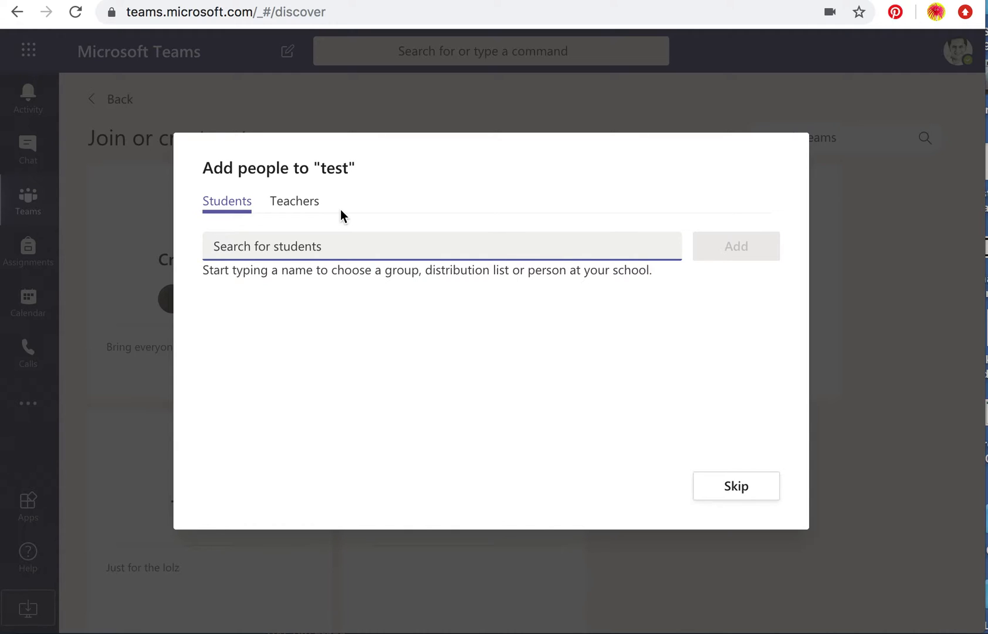
- Check the option to add teachers, skip adding people to the "test" team, and return to the overview of all teams
left_click(288, 207)
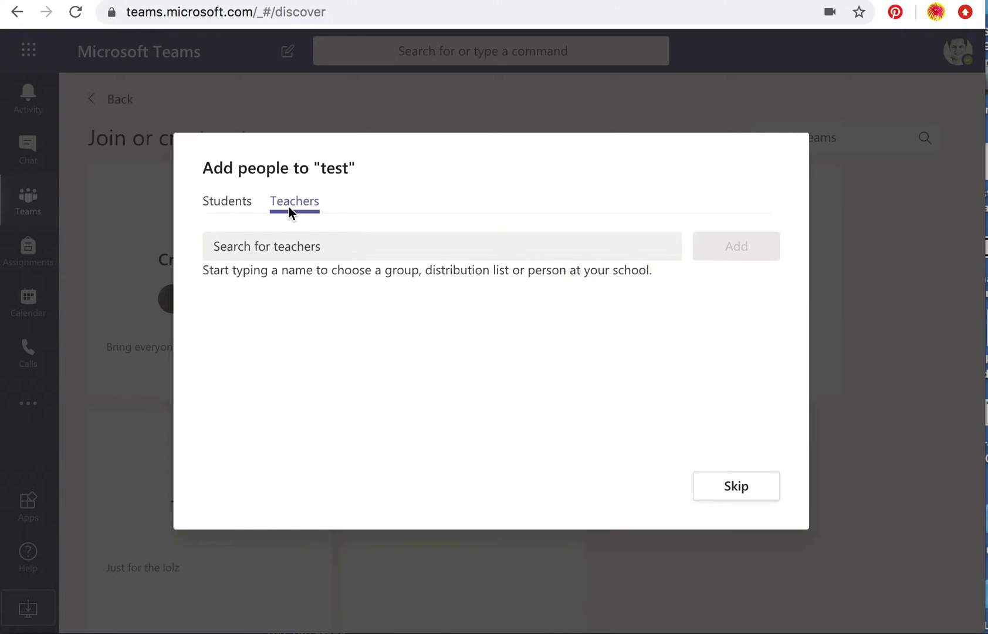
left_click(728, 494)
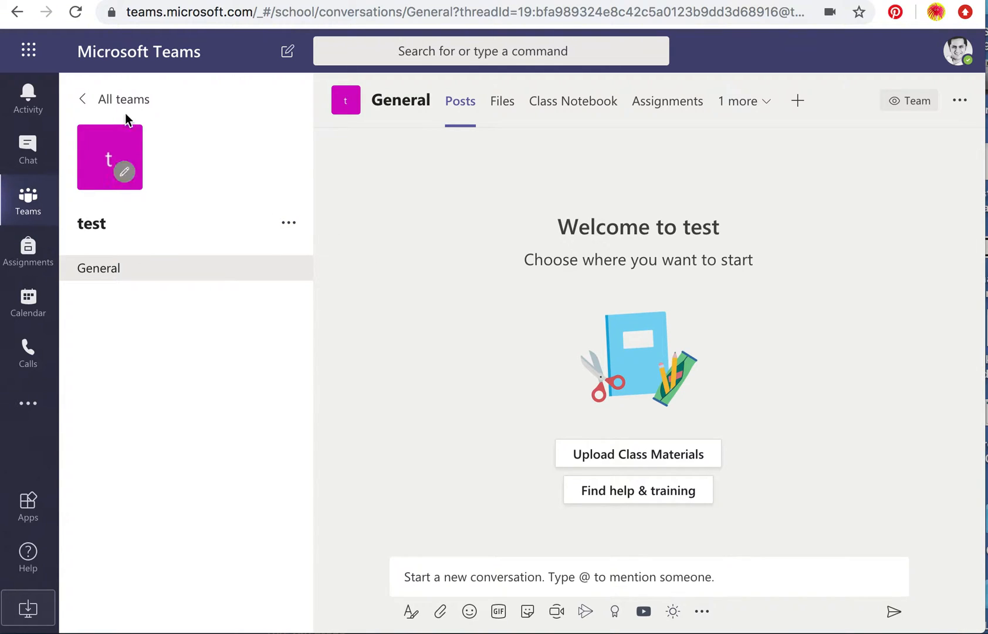
left_click(138, 100)
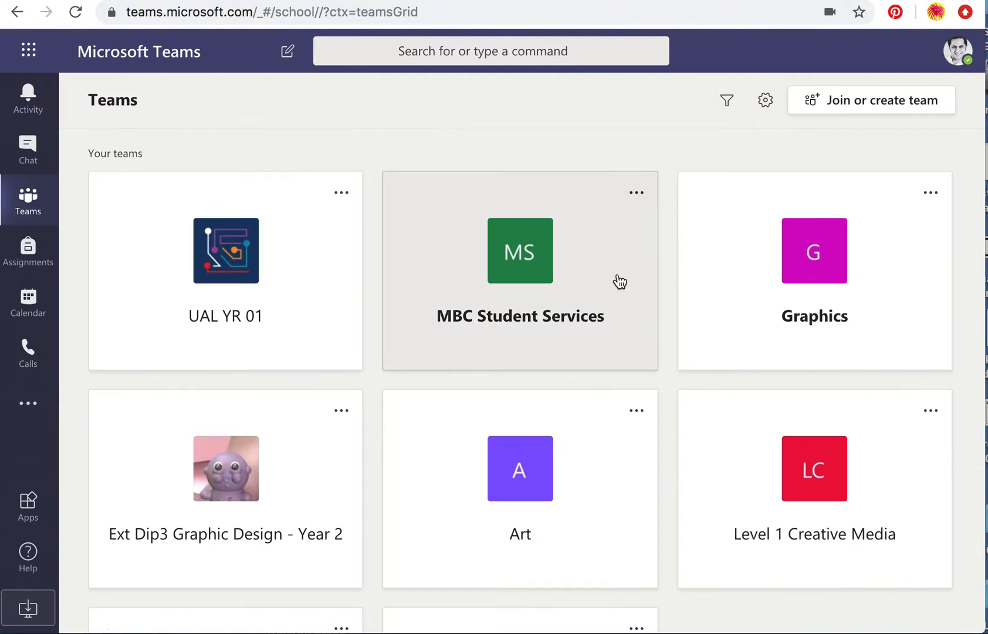
- Open the "test" team and view its management page with the list of owners and members
scroll(692, 455, "down", 3)
left_click(518, 514)
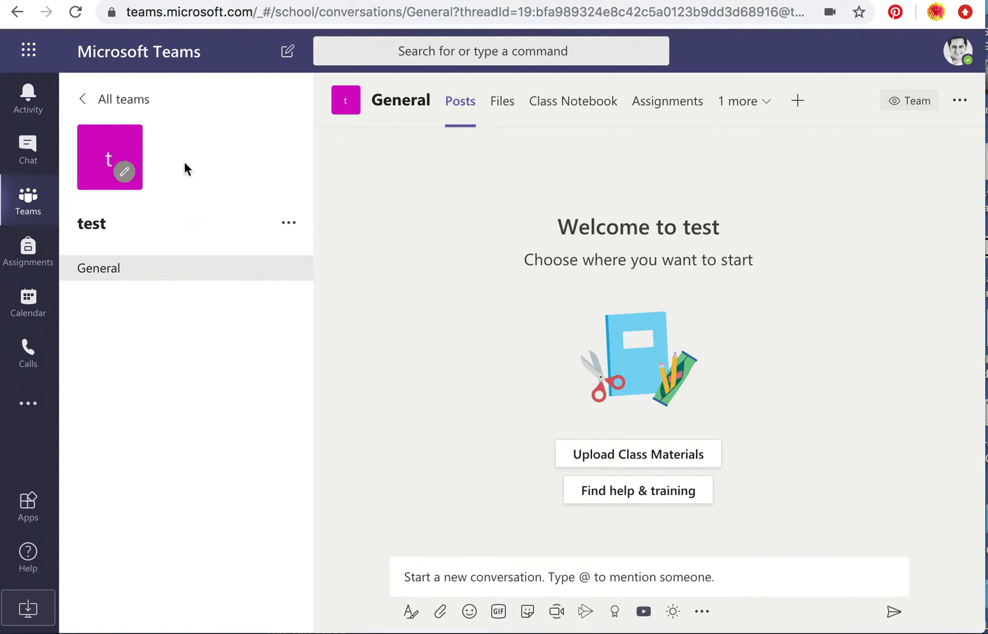
left_click(287, 226)
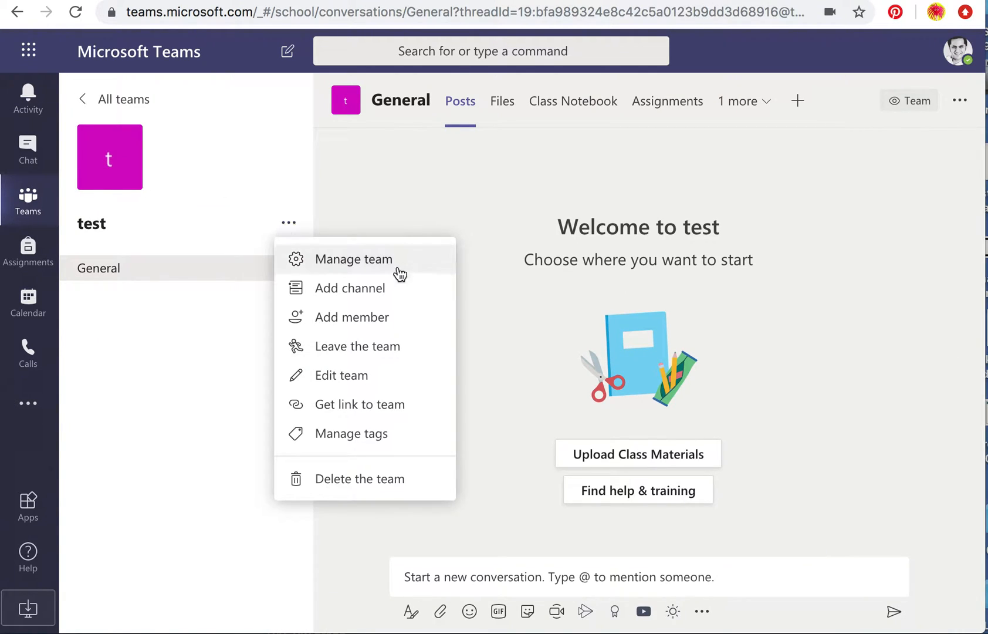
left_click(382, 260)
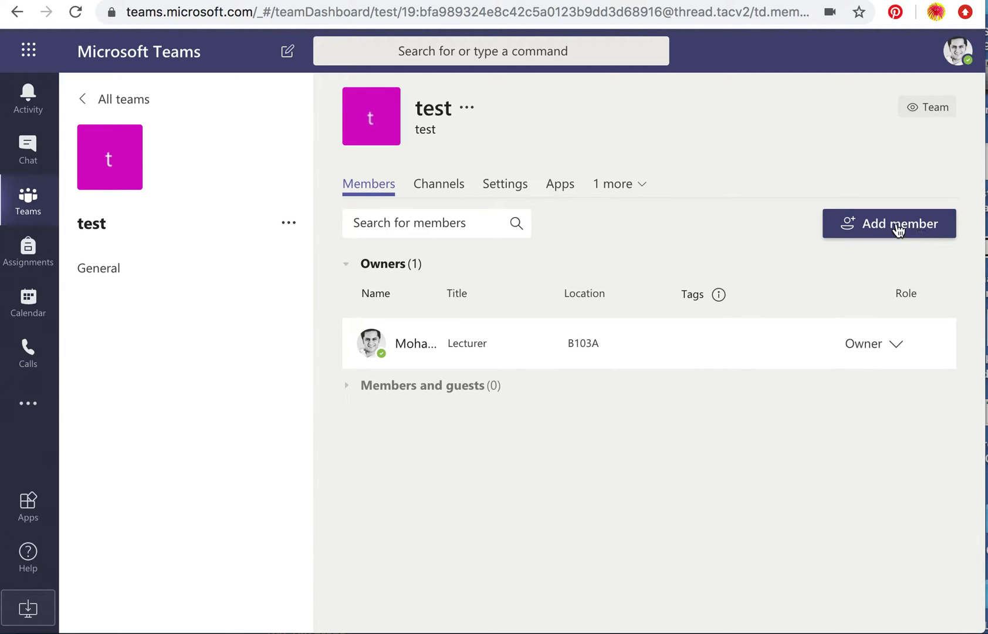
- View the class name and avatar choices in the "test" team's edit options, then close them without changes
left_click(288, 223)
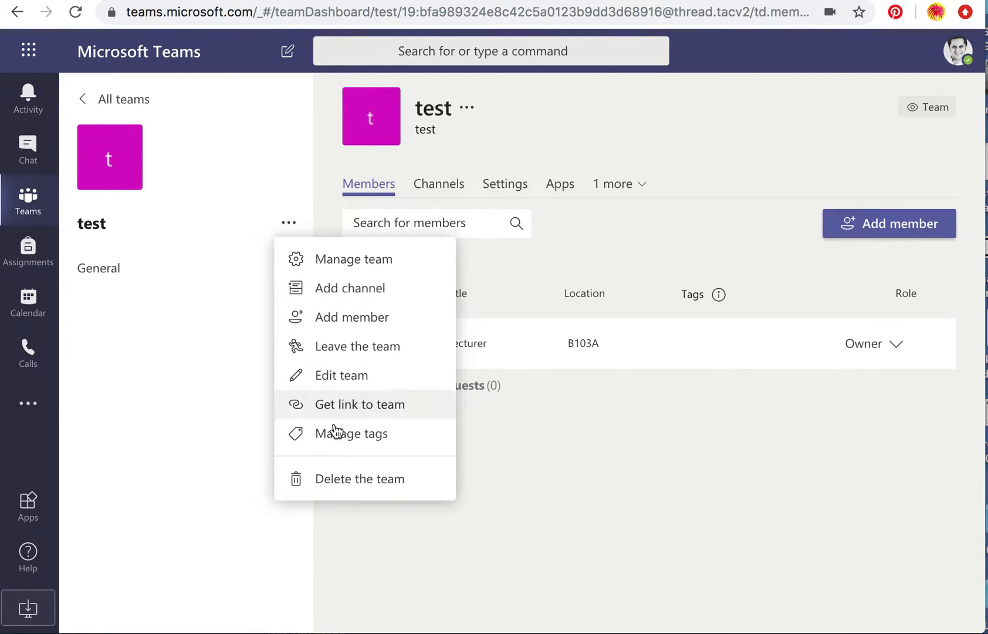
left_click(339, 375)
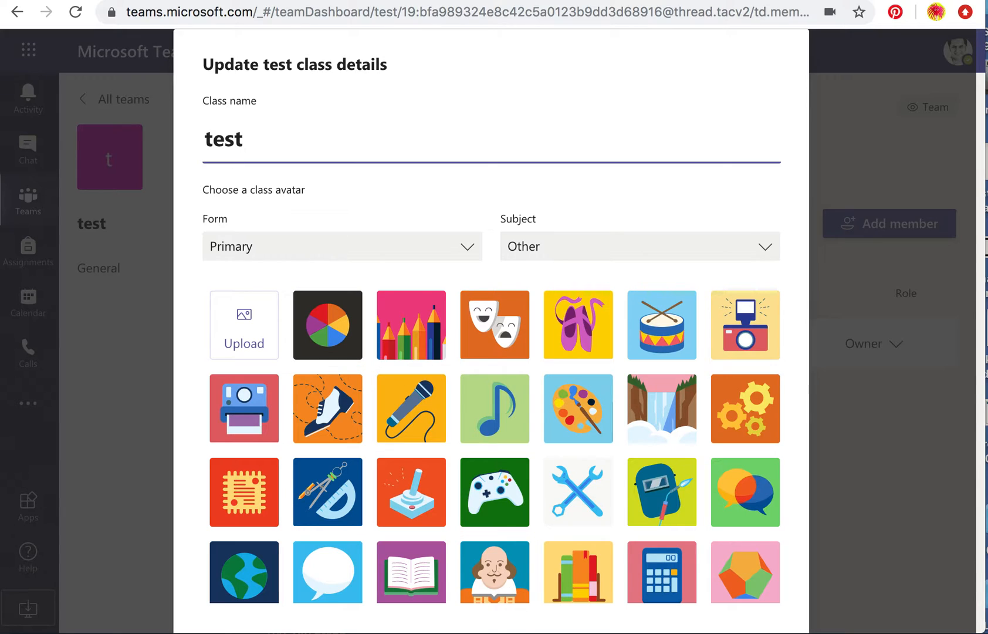
scroll(578, 487, "down", 4)
left_click(890, 427)
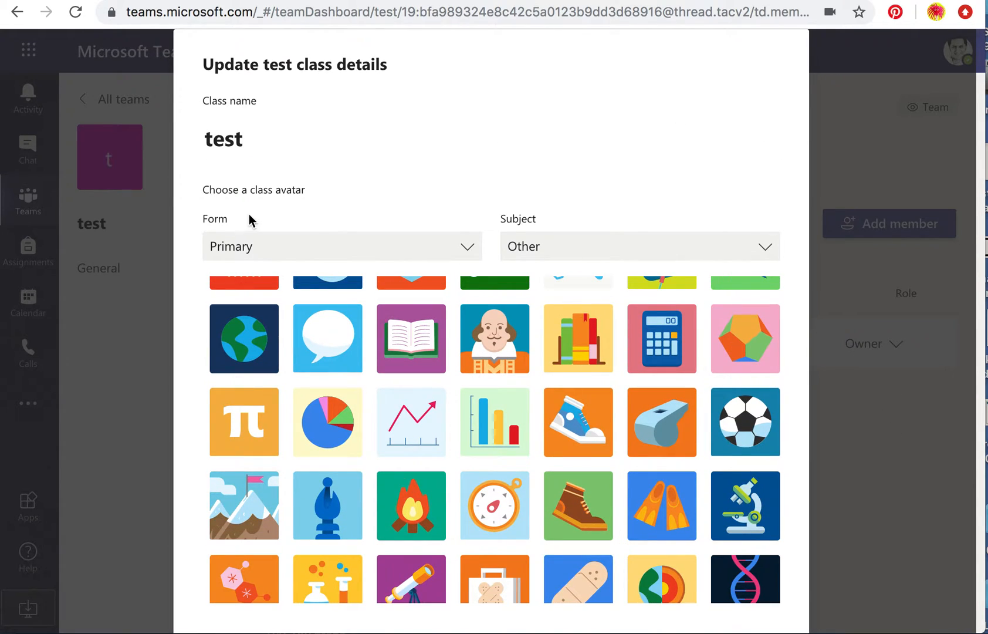
key("Escape")
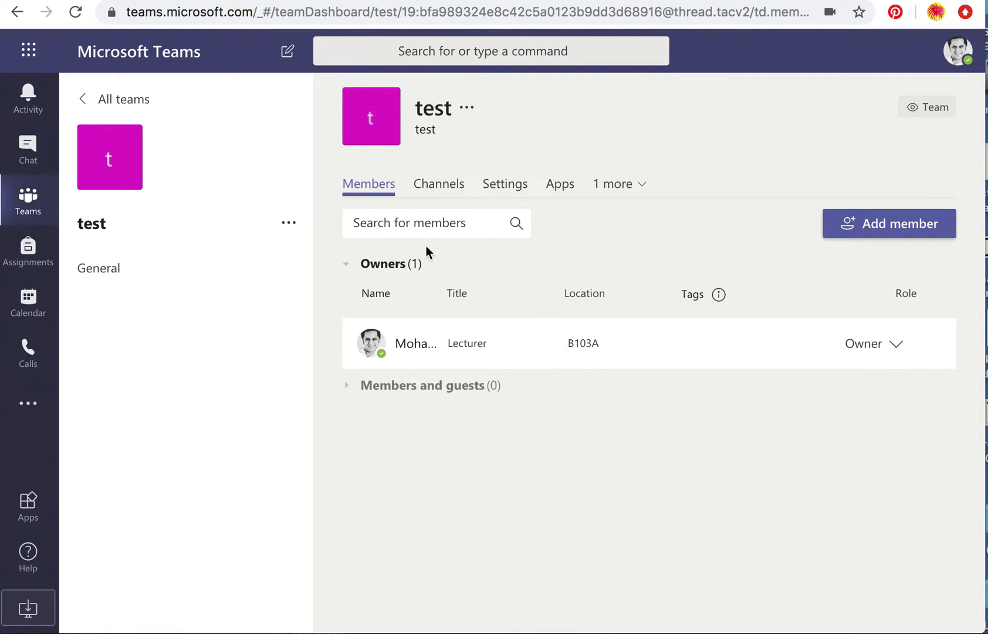
- View the shareable link to the "test" team without copying it, and check the team's remaining options
left_click(296, 223)
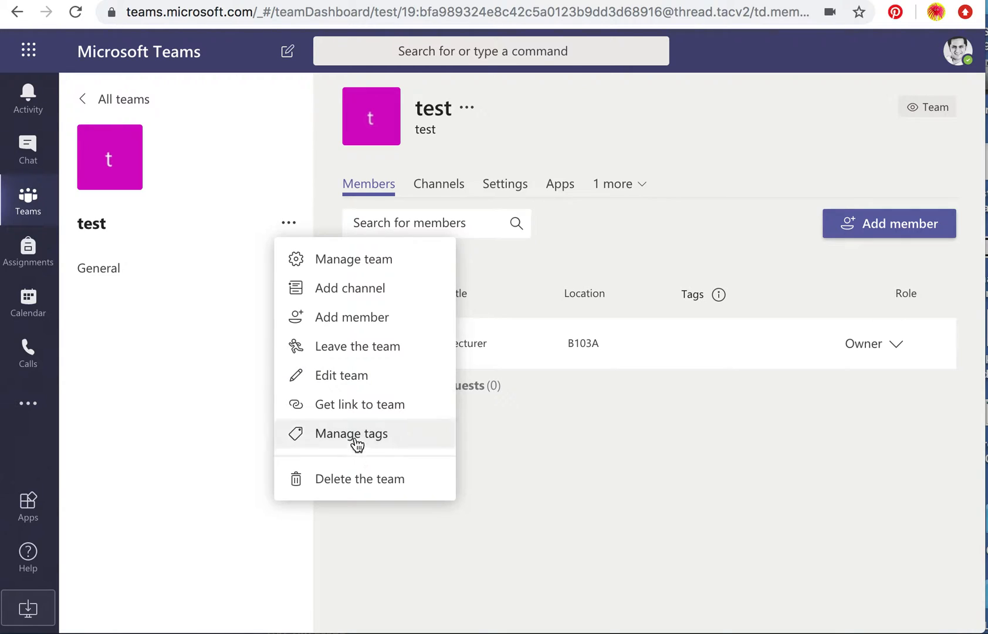
left_click(353, 405)
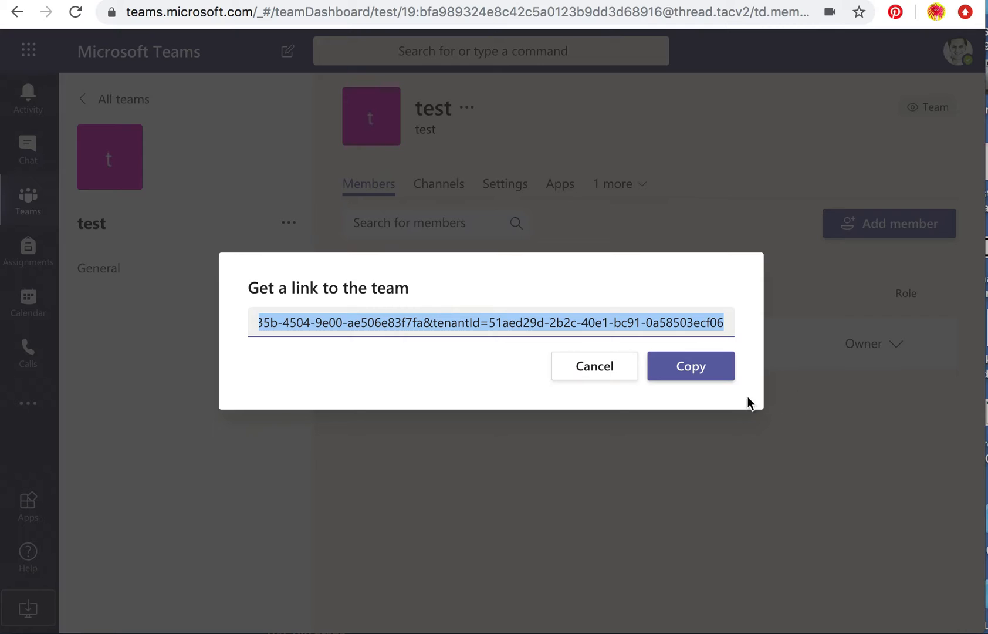
left_click(585, 369)
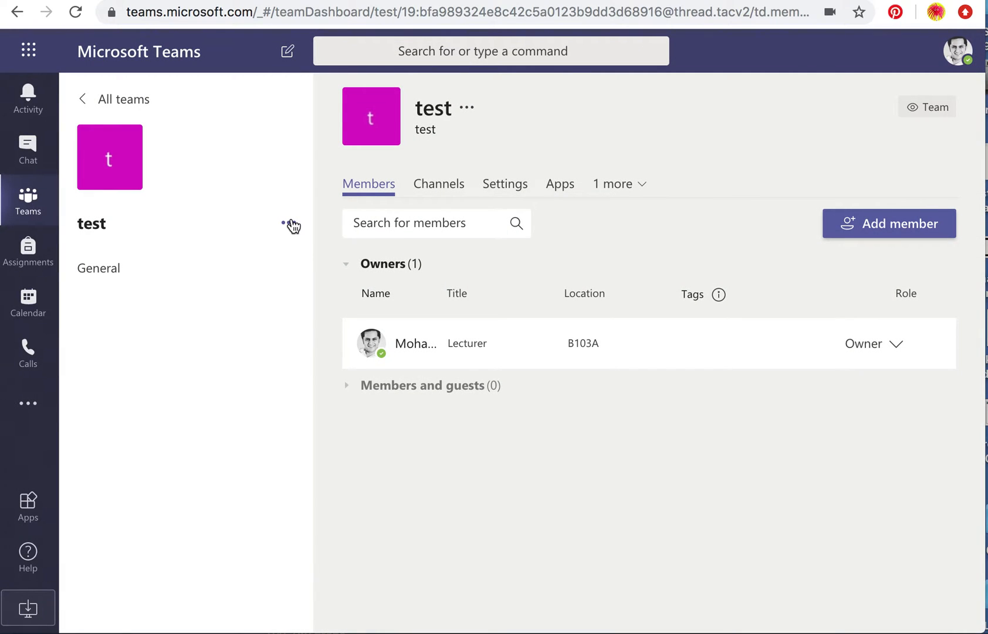
left_click(292, 224)
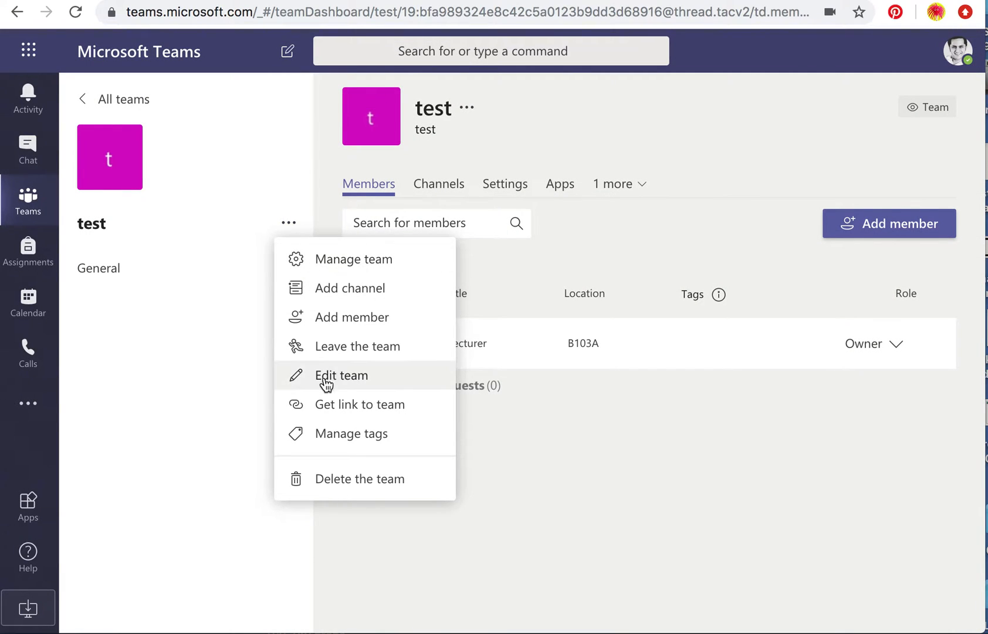
left_click(200, 354)
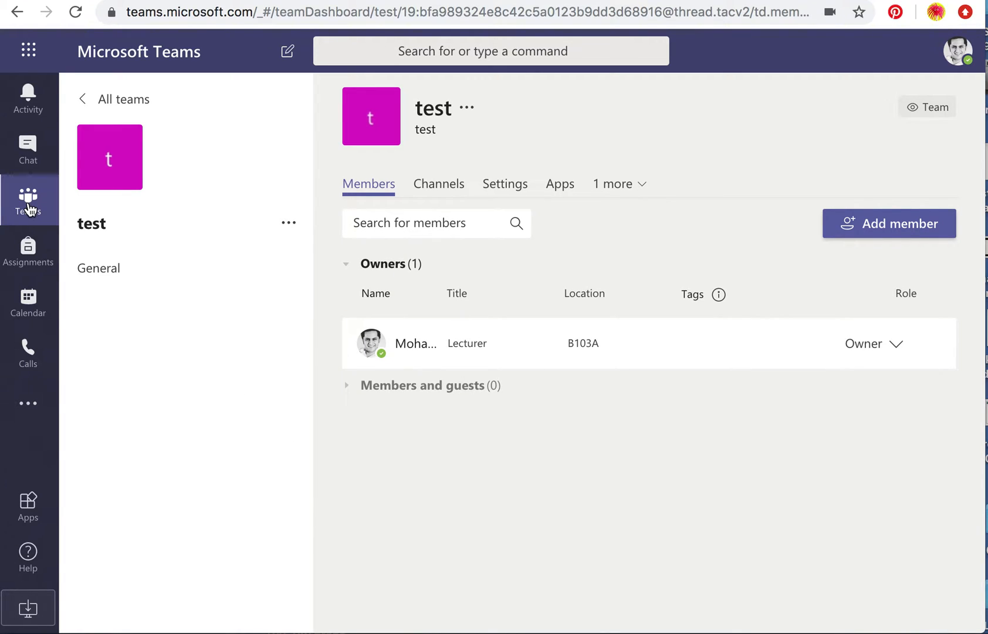
- Go to the General channel, look through its Files, Class Notebook and Assignments, and return to Posts
mouse_move(128, 132)
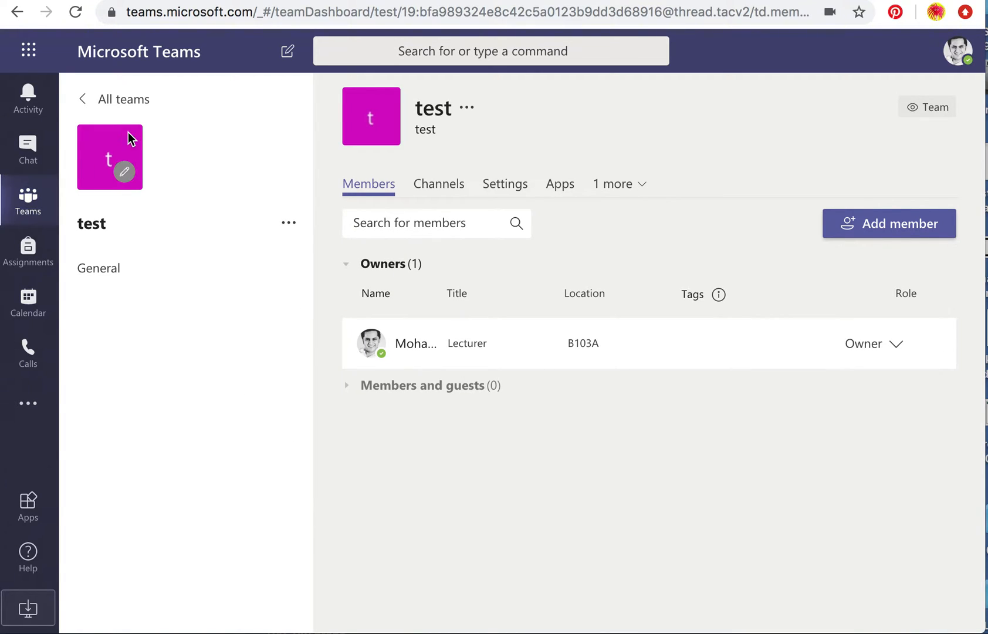
left_click(29, 199)
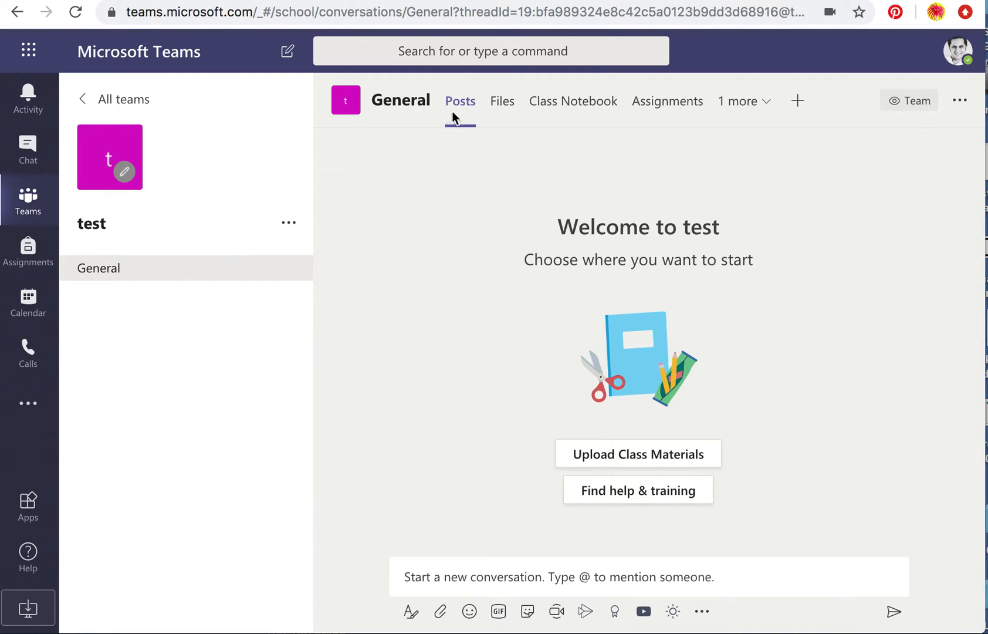
left_click(512, 105)
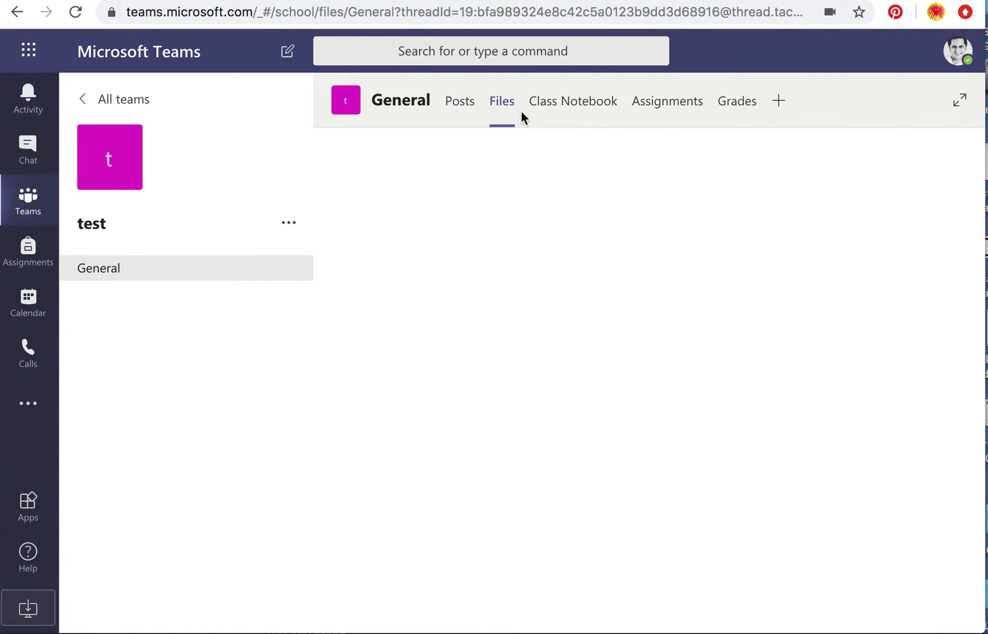
left_click(567, 104)
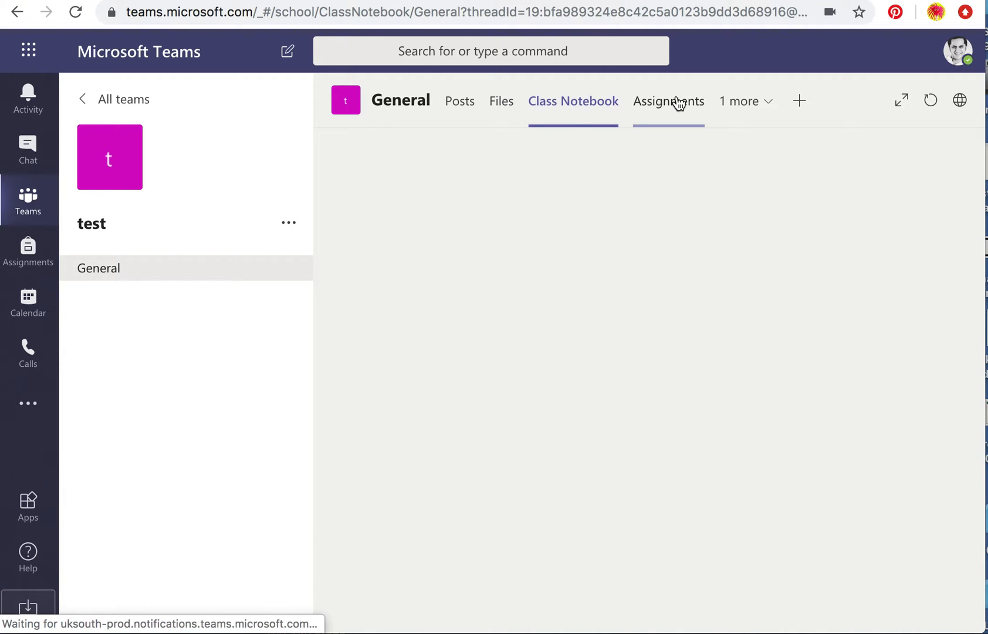
left_click(676, 100)
left_click(460, 103)
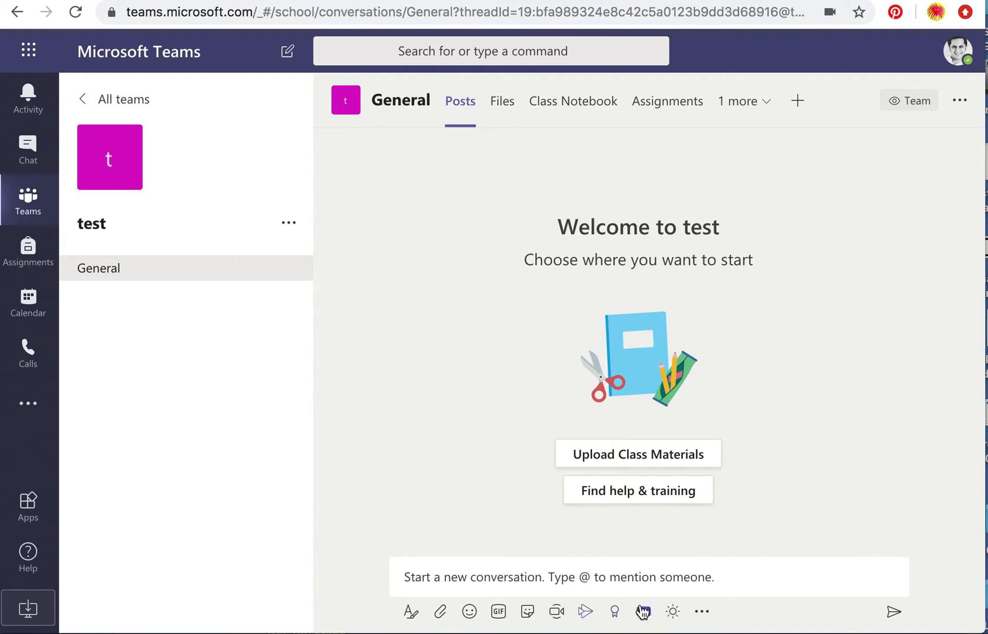
- View the formatting options for a new conversation, discard the draft, and check the sources for attaching files
left_click(412, 617)
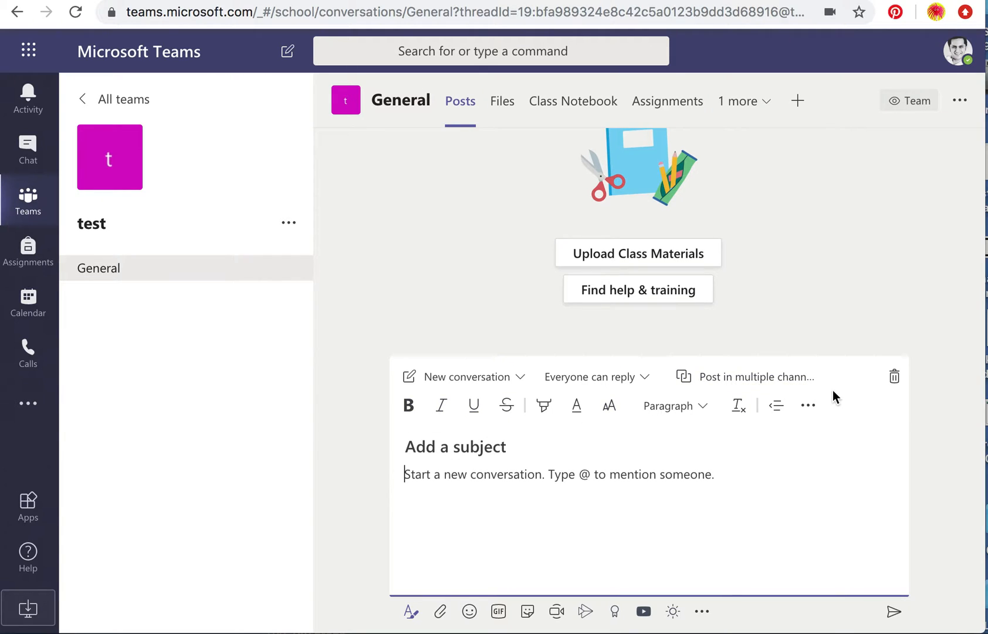
left_click(892, 378)
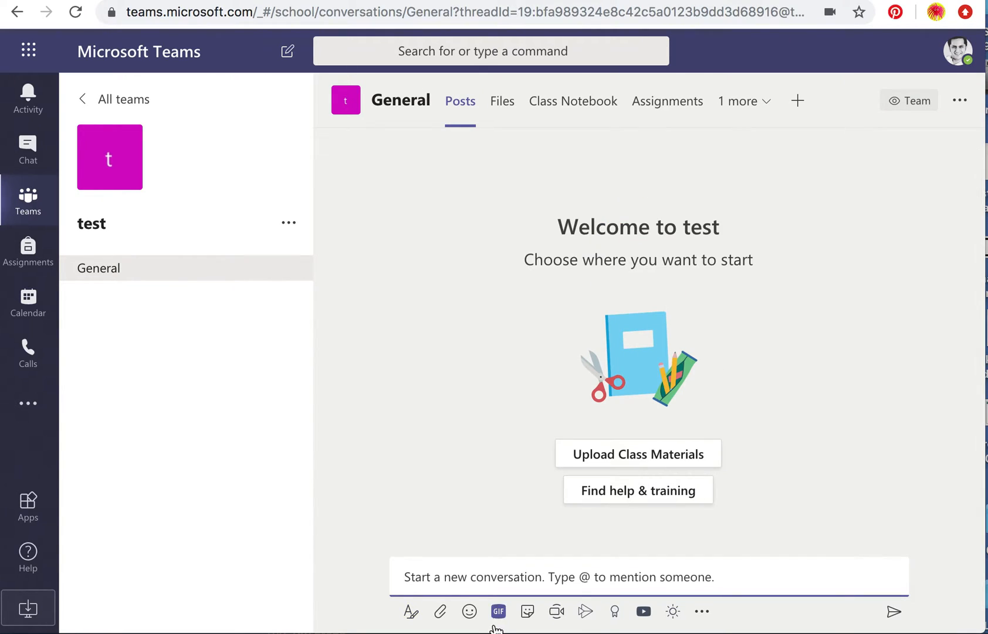
left_click(438, 617)
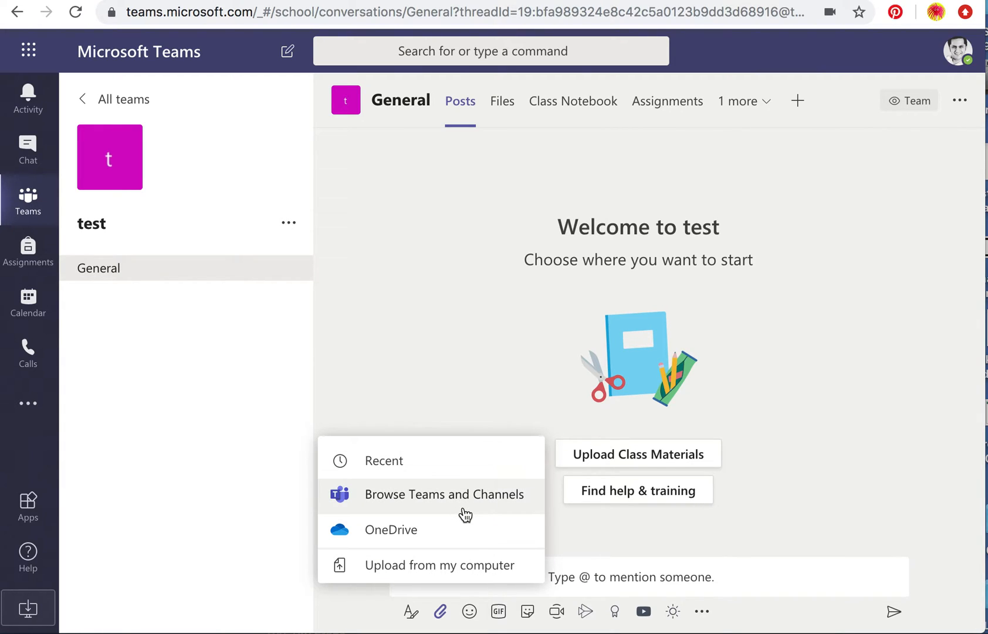
left_click(611, 528)
- Browse the emojis and the popular stickers available for a conversation post, and close them without inserting any
left_click(470, 611)
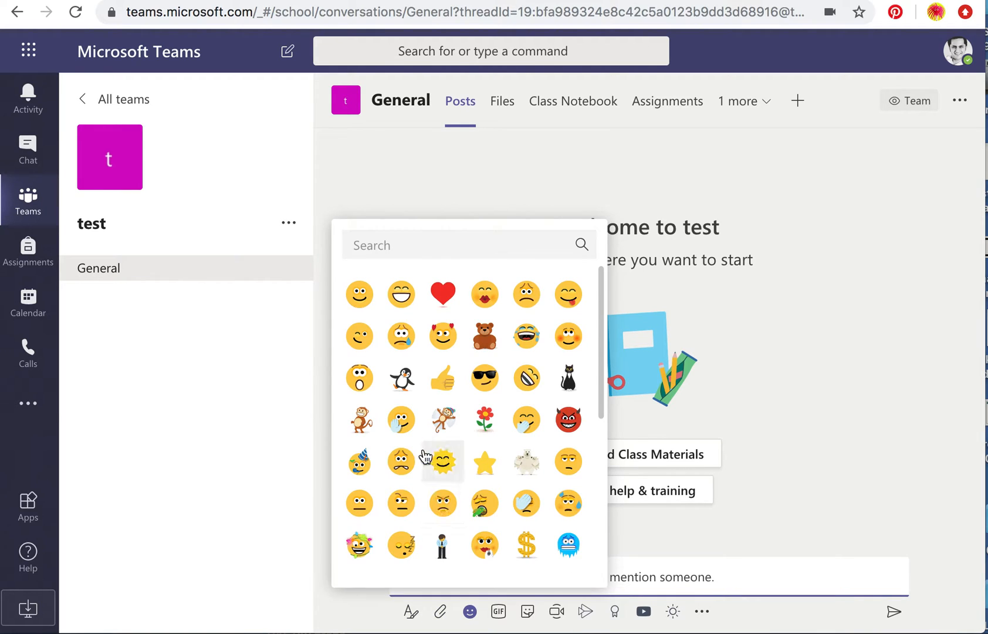
scroll(479, 521, "down", 3)
scroll(479, 521, "up", 1)
left_click(663, 518)
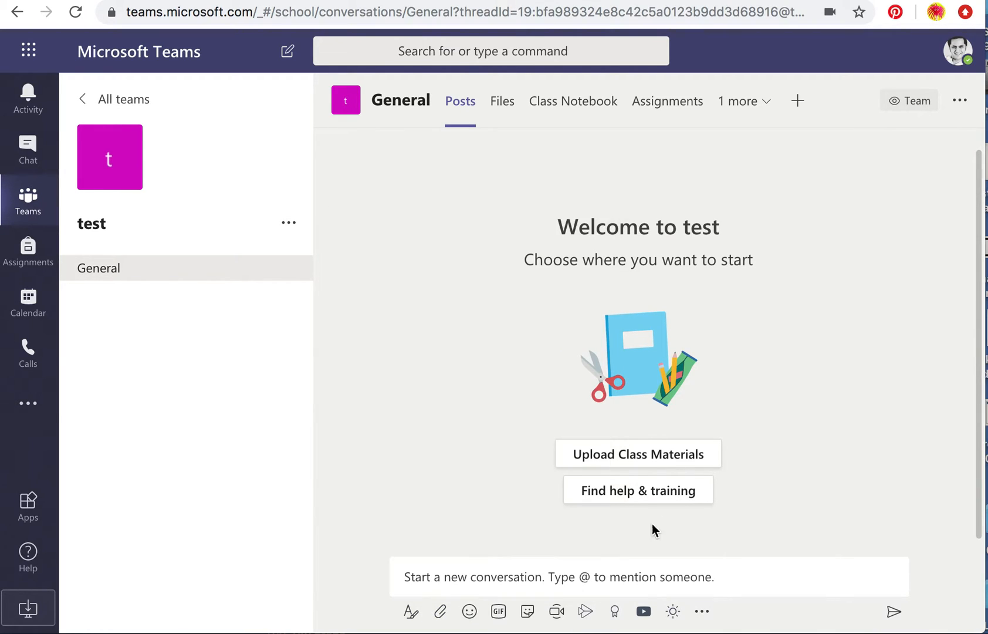
left_click(528, 611)
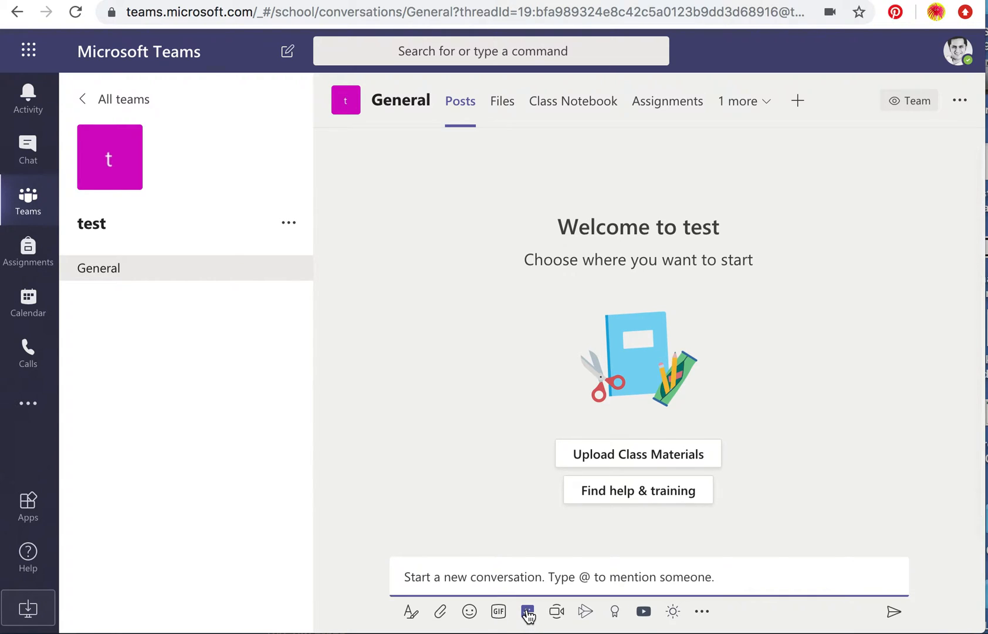
scroll(558, 439, "down", 3)
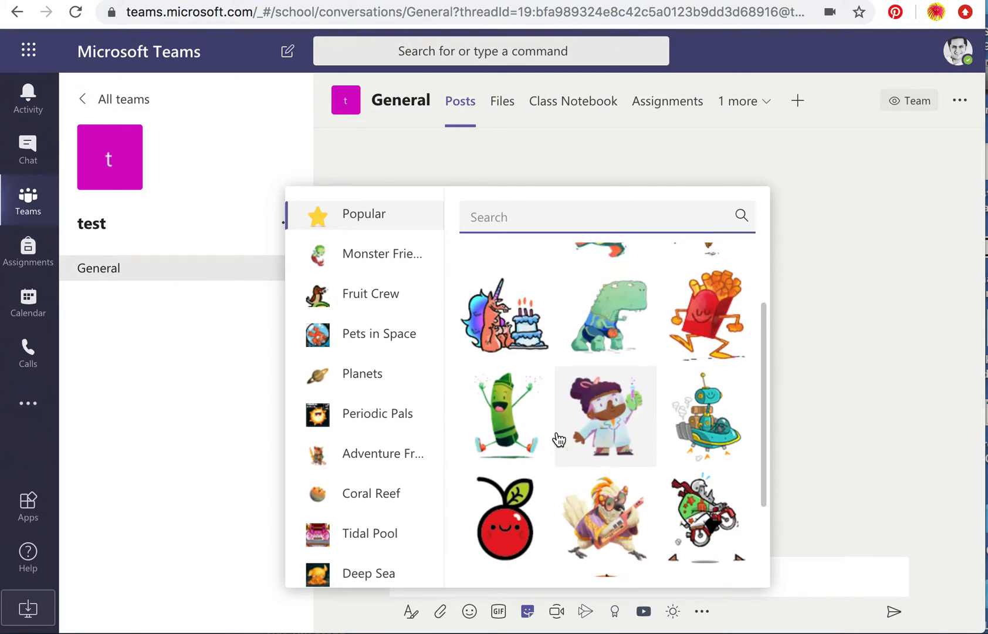
scroll(558, 439, "up", 1)
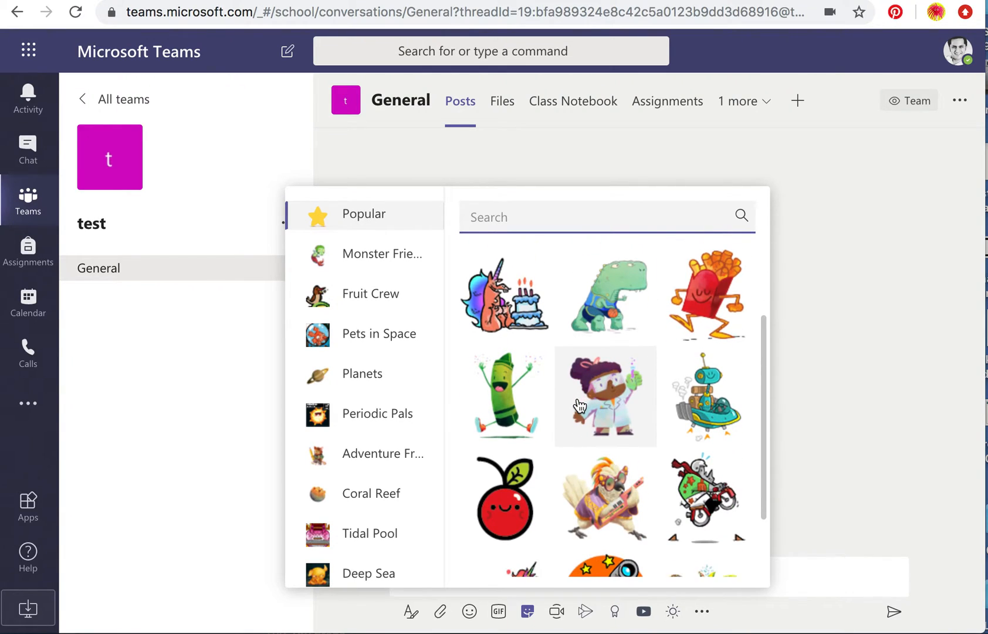
left_click(842, 317)
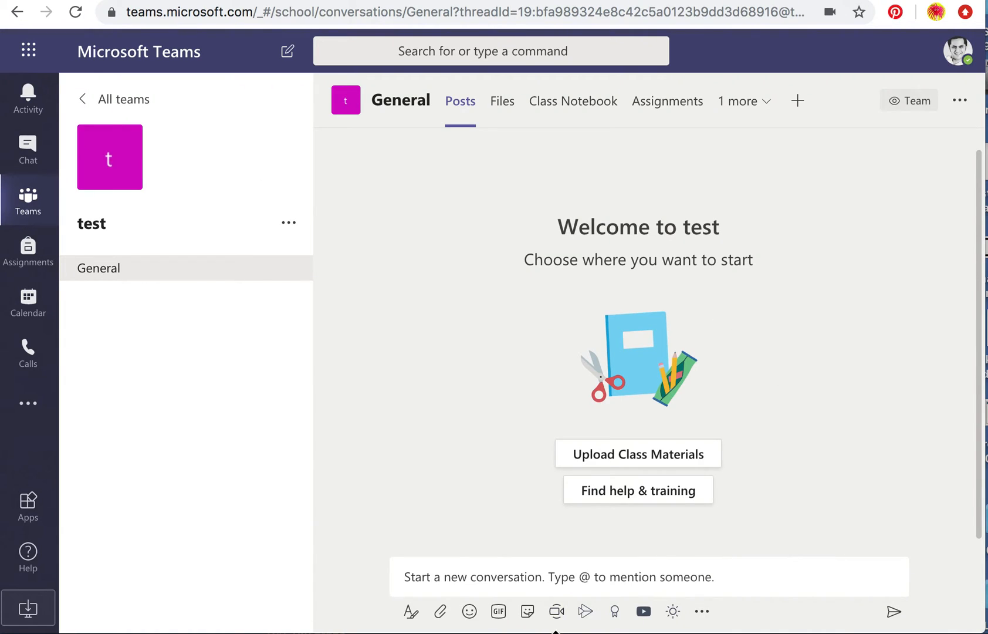
- Open the channel's meeting preview, turn the camera off, and start scheduling a meeting instead of meeting now
left_click(558, 613)
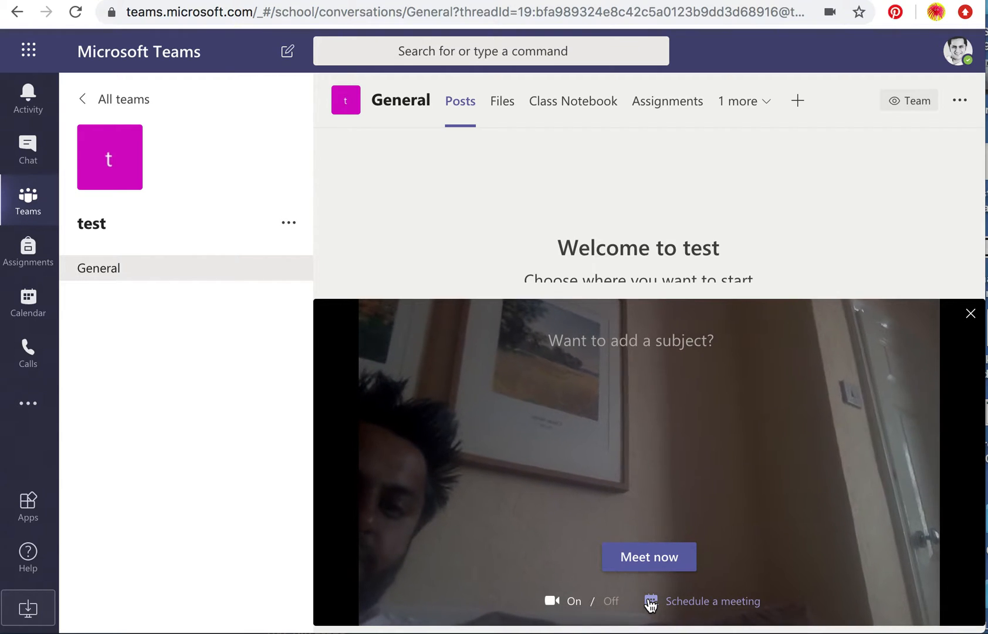
left_click(567, 604)
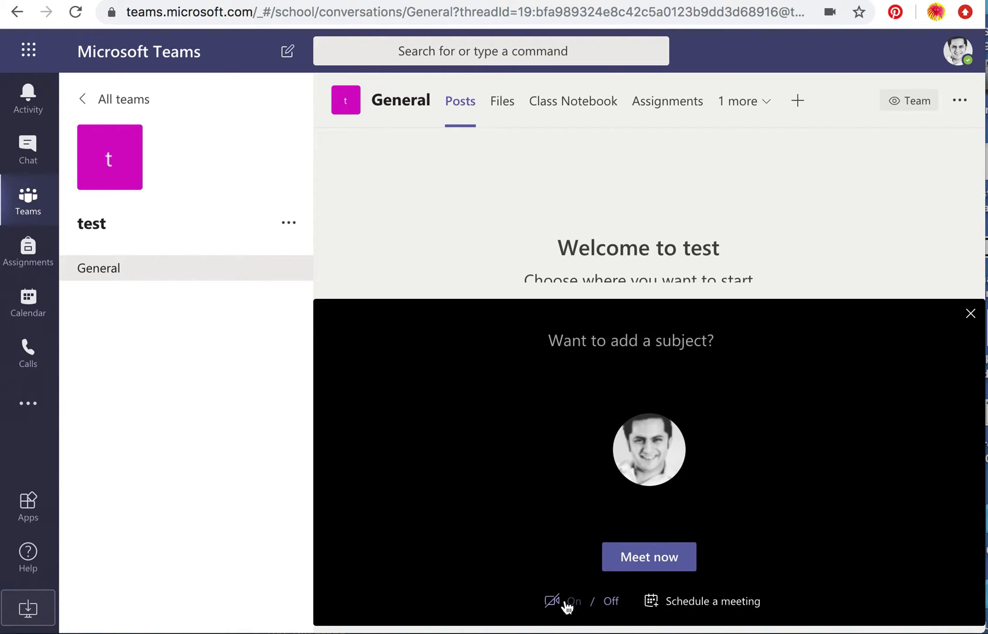
left_click(698, 603)
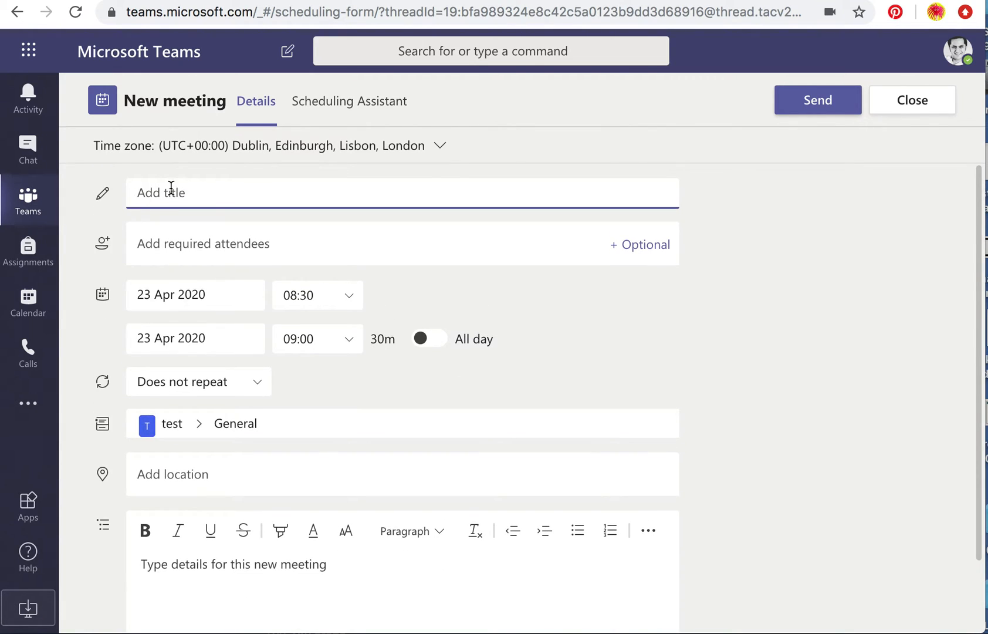
- Title the new meeting "test", set its date to 27 Apr 2020, and review the remaining details
type("test")
left_click(195, 294)
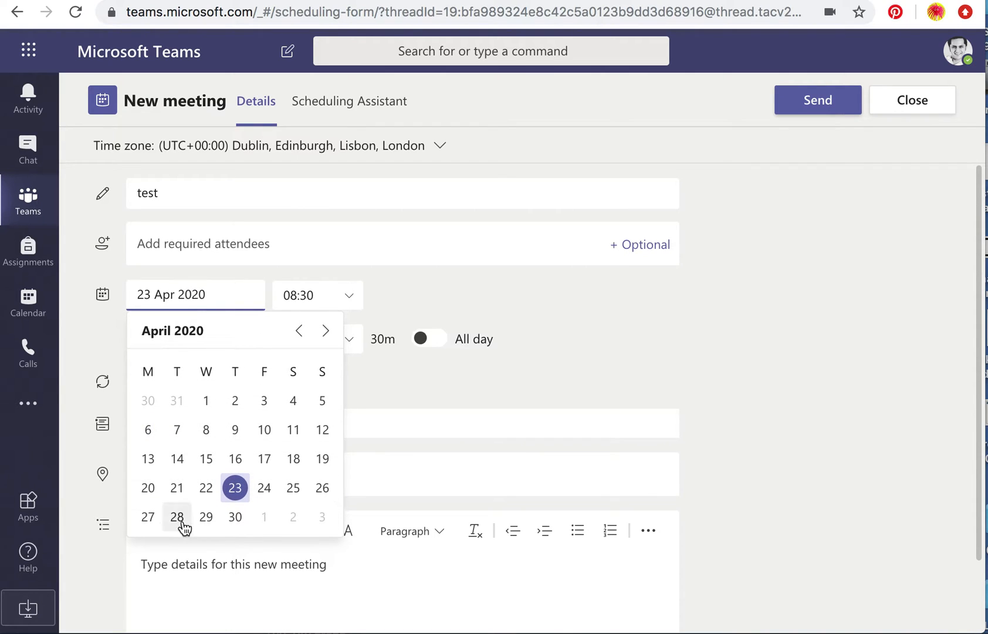
left_click(147, 517)
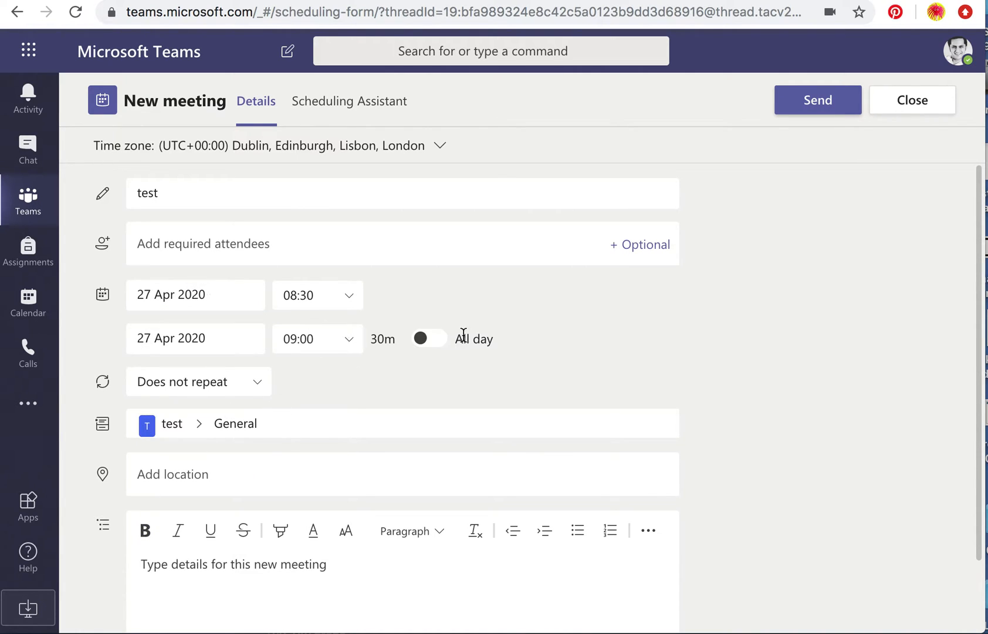
scroll(328, 422, "down", 3)
scroll(225, 525, "up", 1)
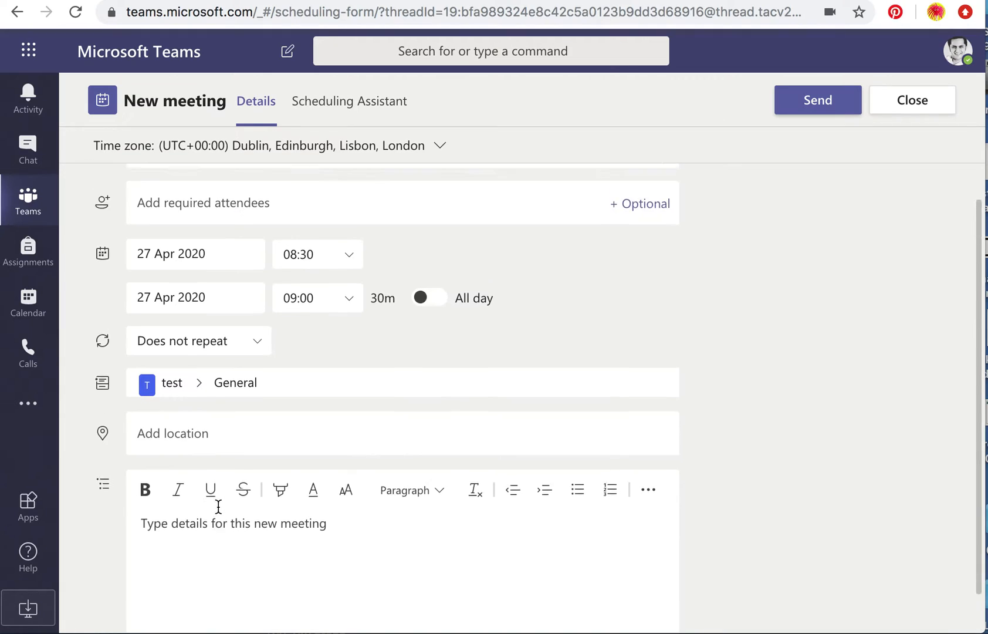
scroll(218, 505, "up", 2)
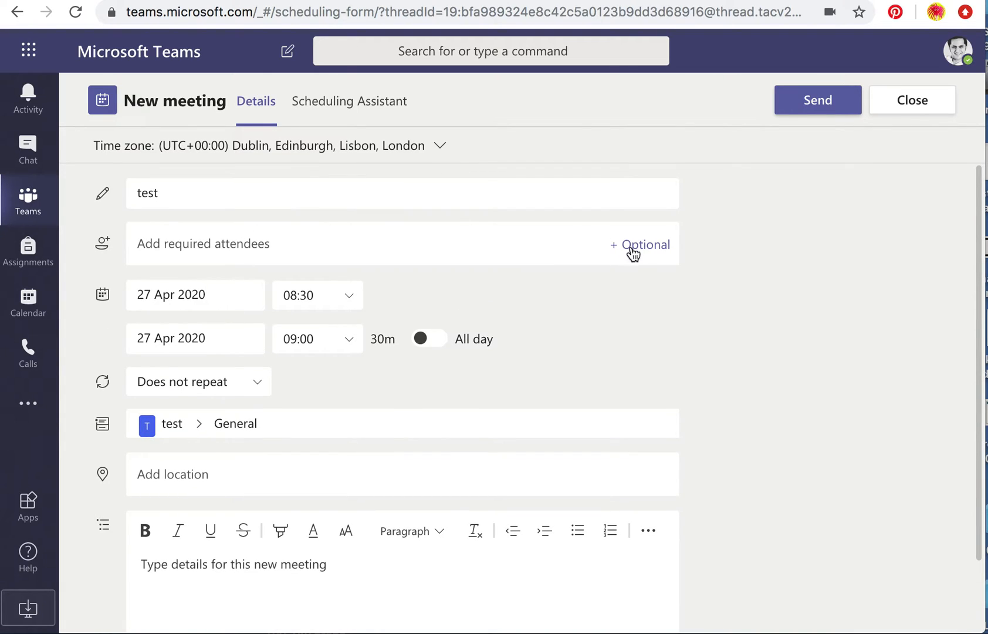
- Check the required attendees field, leave it blank, and try to close the meeting form without sending
left_click(275, 251)
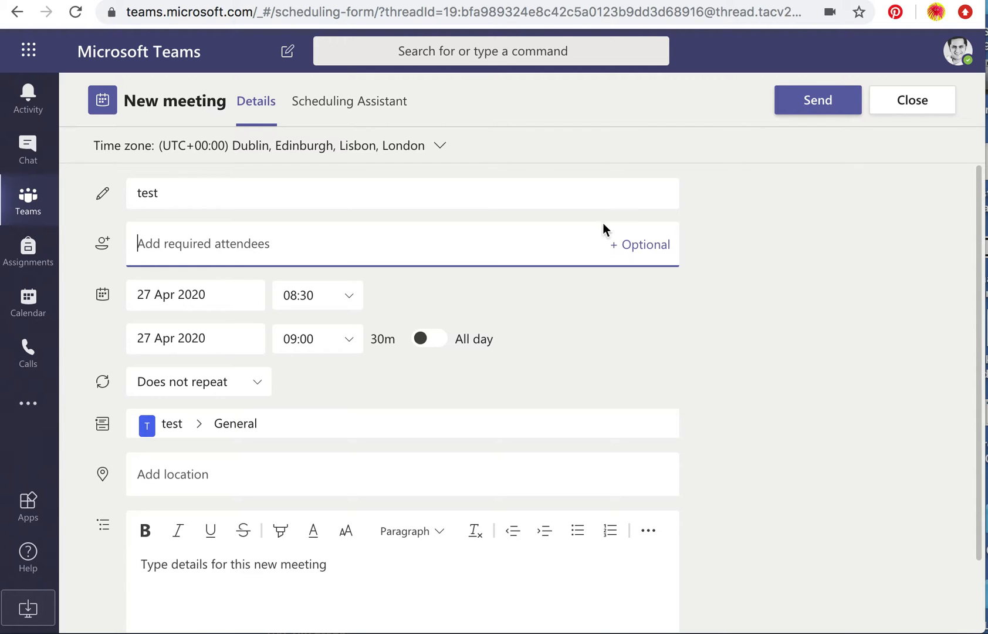
left_click(912, 103)
left_click(536, 371)
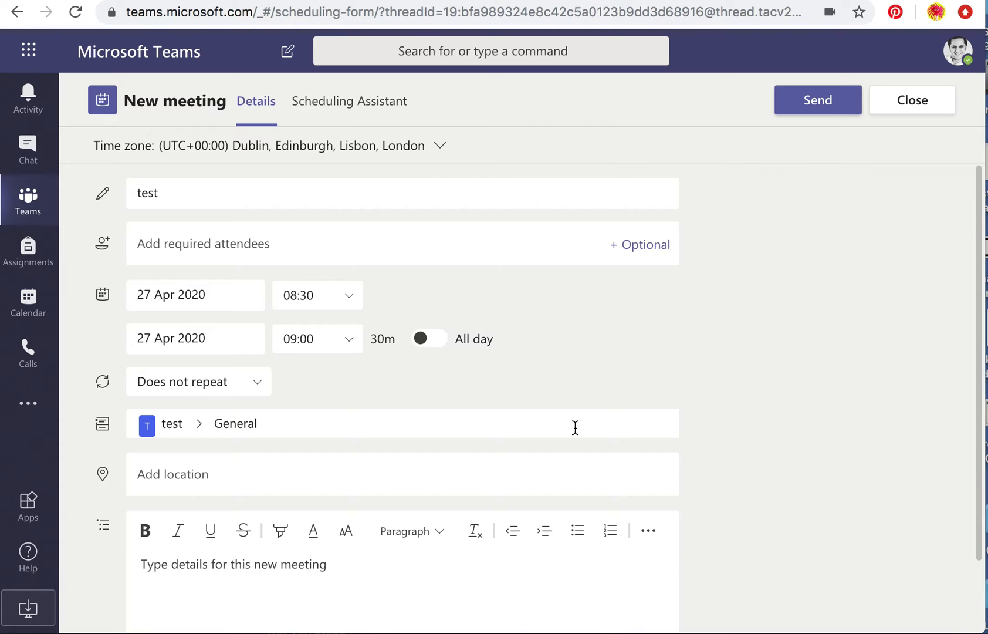
- Discard the unsaved meeting and reopen the General channel's posts in the "test" team from the teams overview
left_click(892, 114)
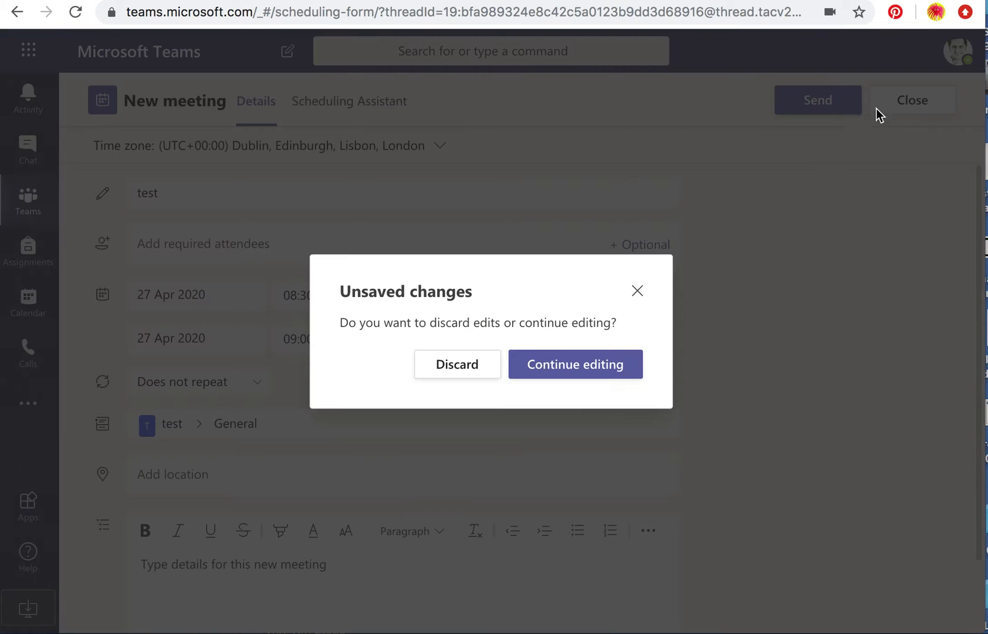
left_click(458, 365)
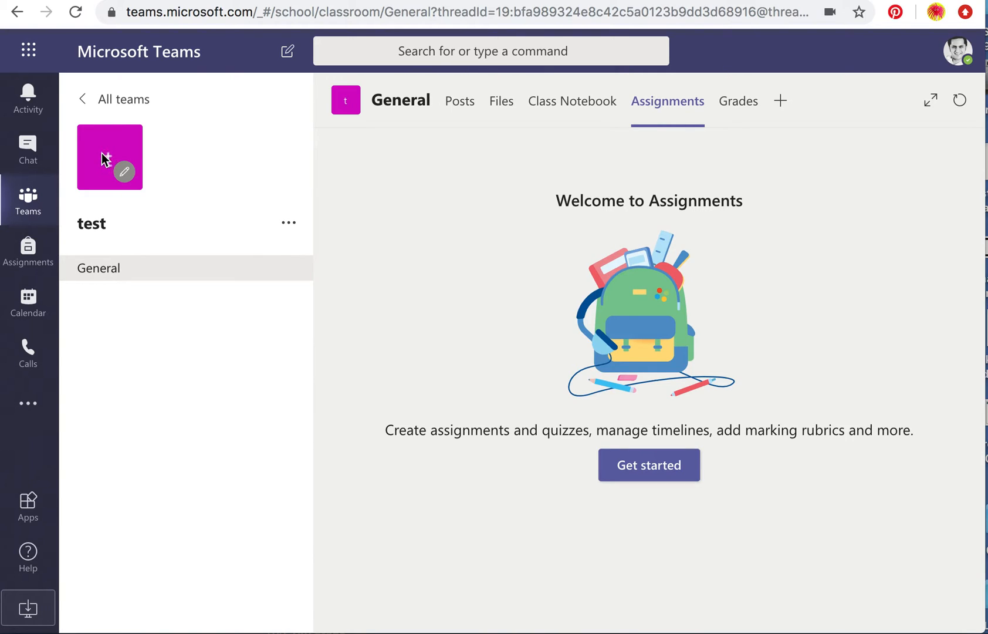
left_click(26, 200)
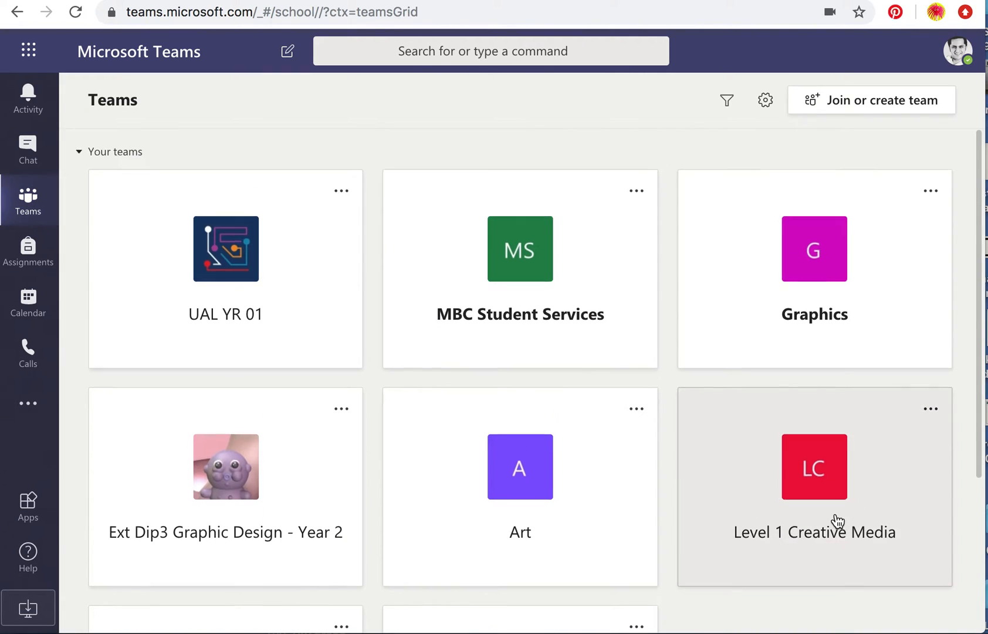
scroll(646, 522, "down", 4)
left_click(495, 532)
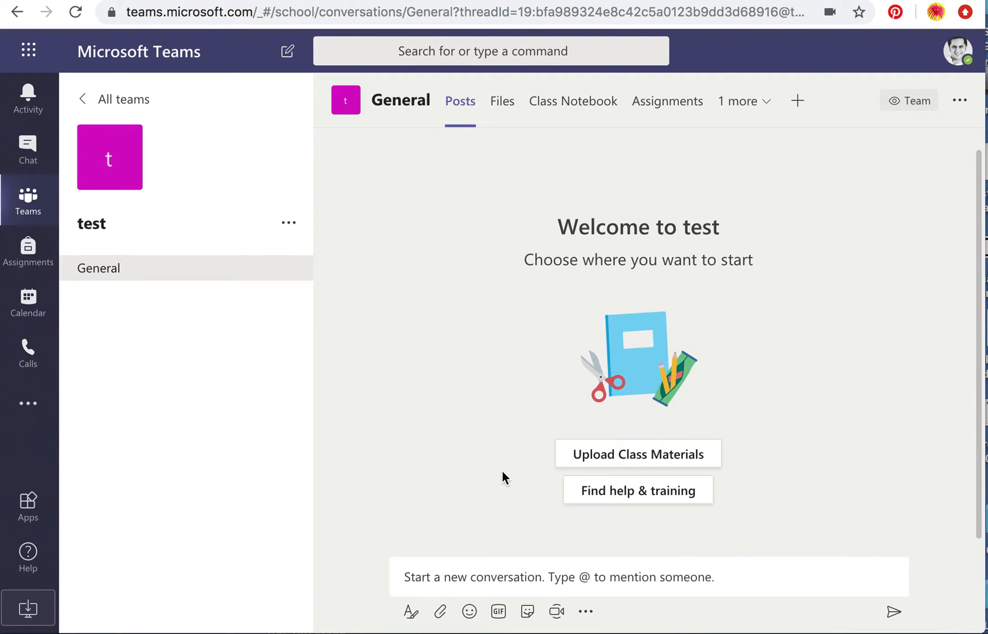
- Start an instant meeting in the General channel with the camera turned off
left_click(555, 616)
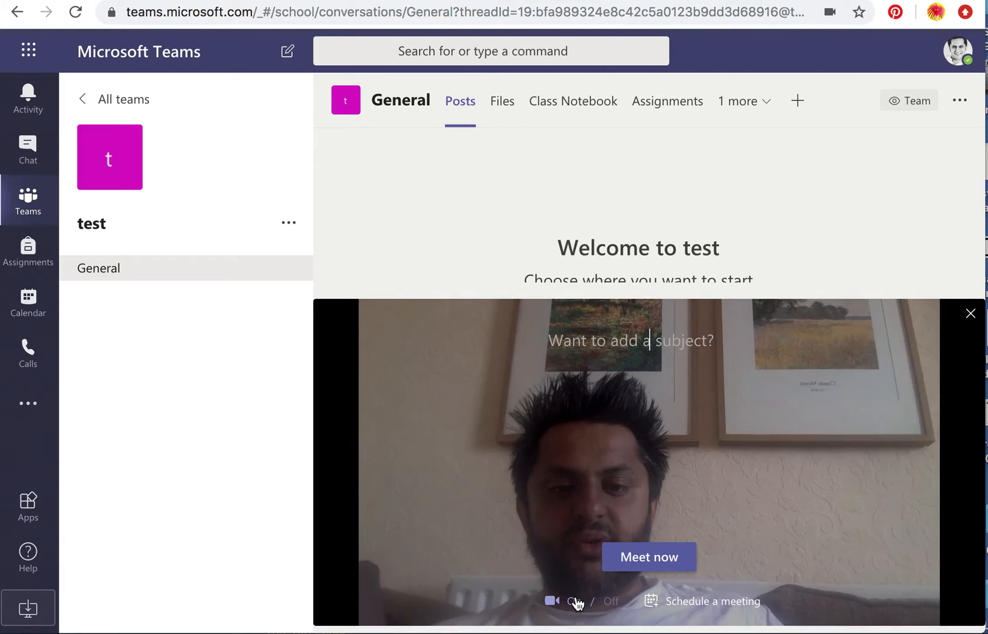
left_click(555, 600)
left_click(642, 559)
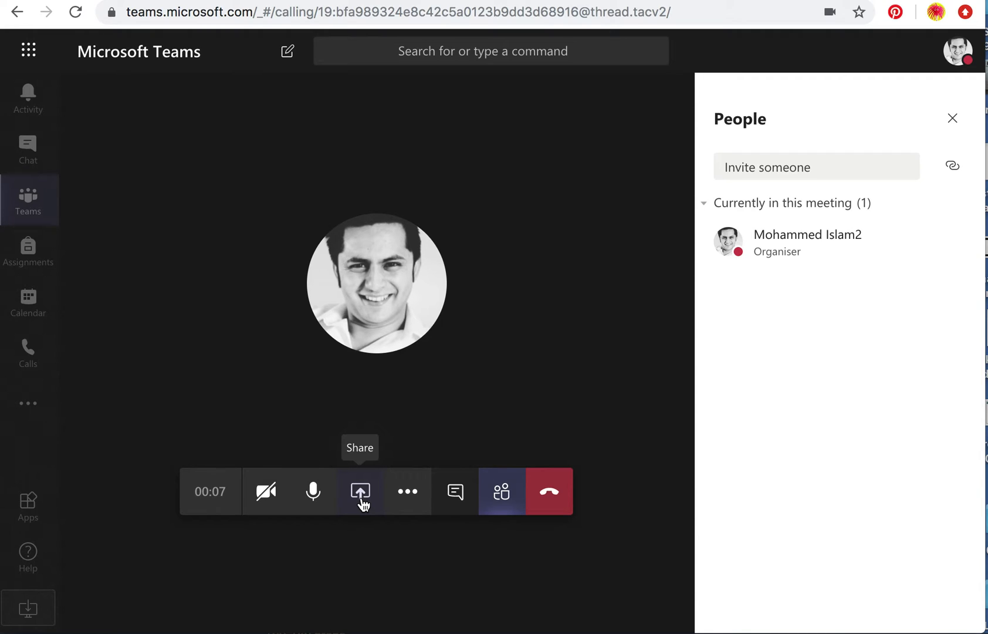
- Review the meeting's additional actions, chat and participant list, including the field for inviting someone
left_click(408, 492)
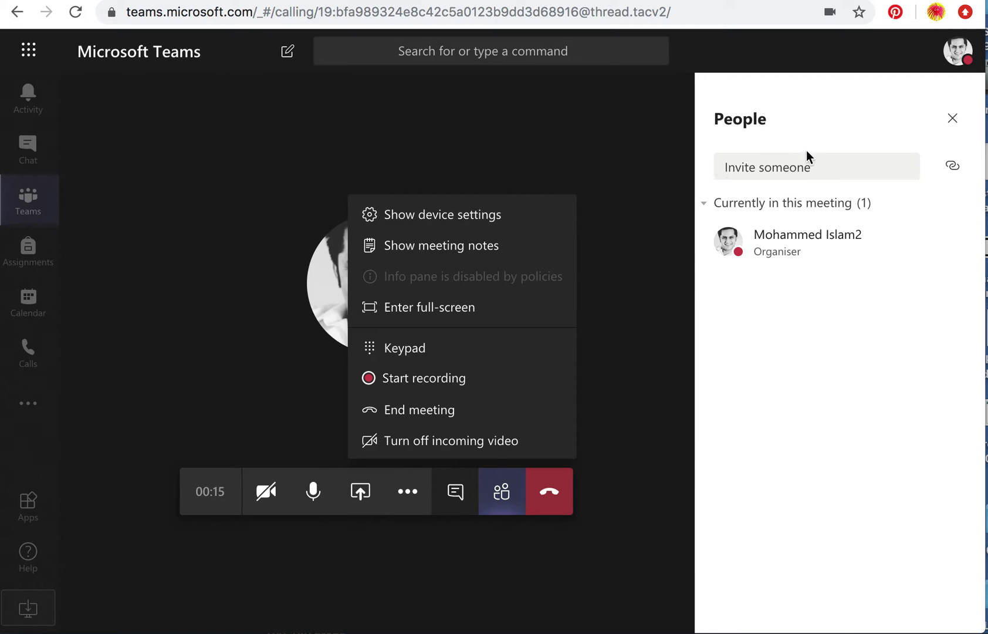
left_click(781, 164)
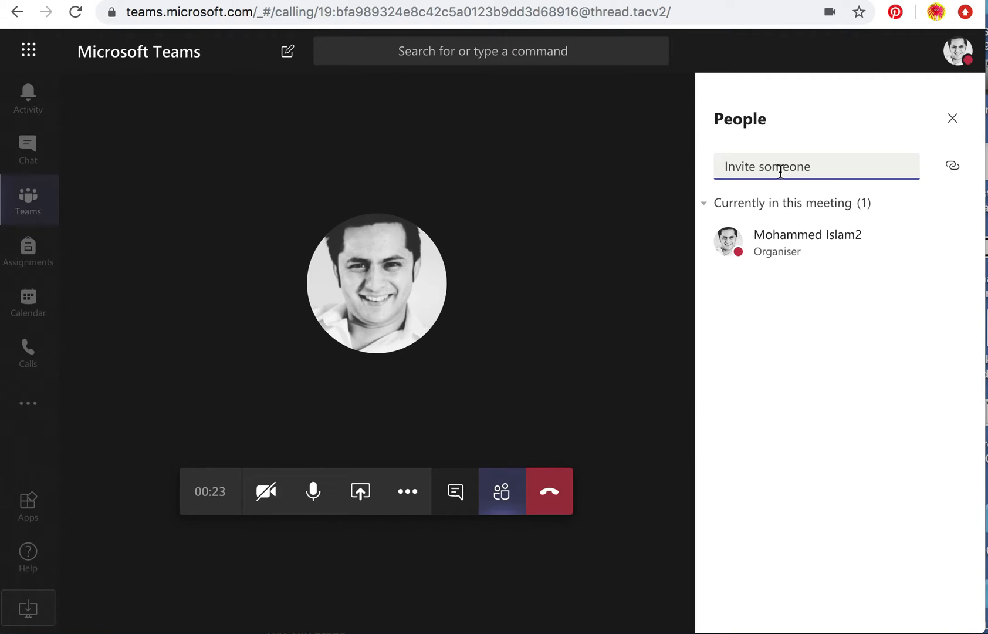
left_click(461, 494)
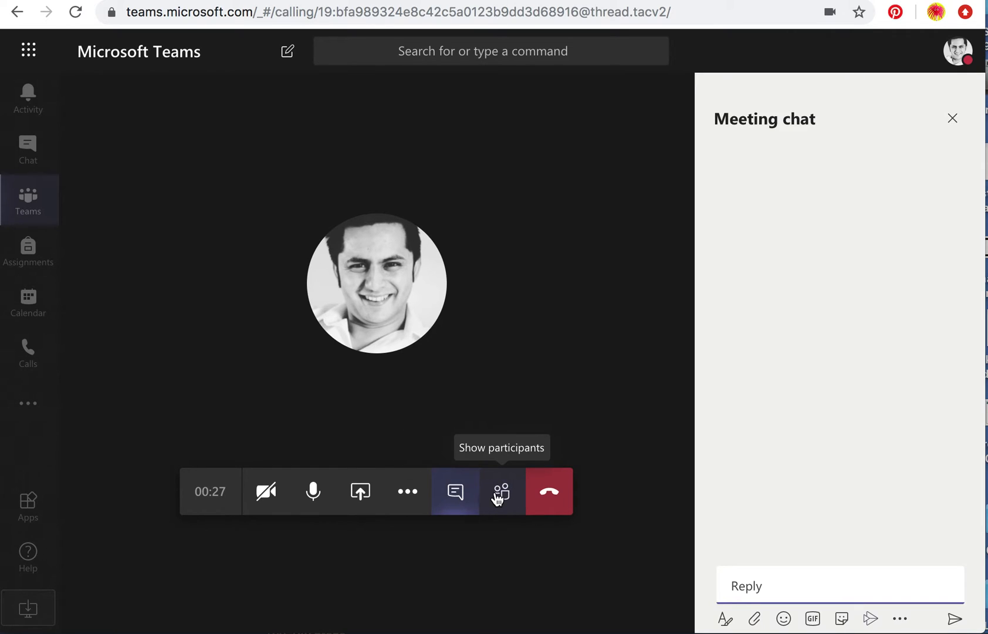
left_click(503, 494)
left_click(514, 498)
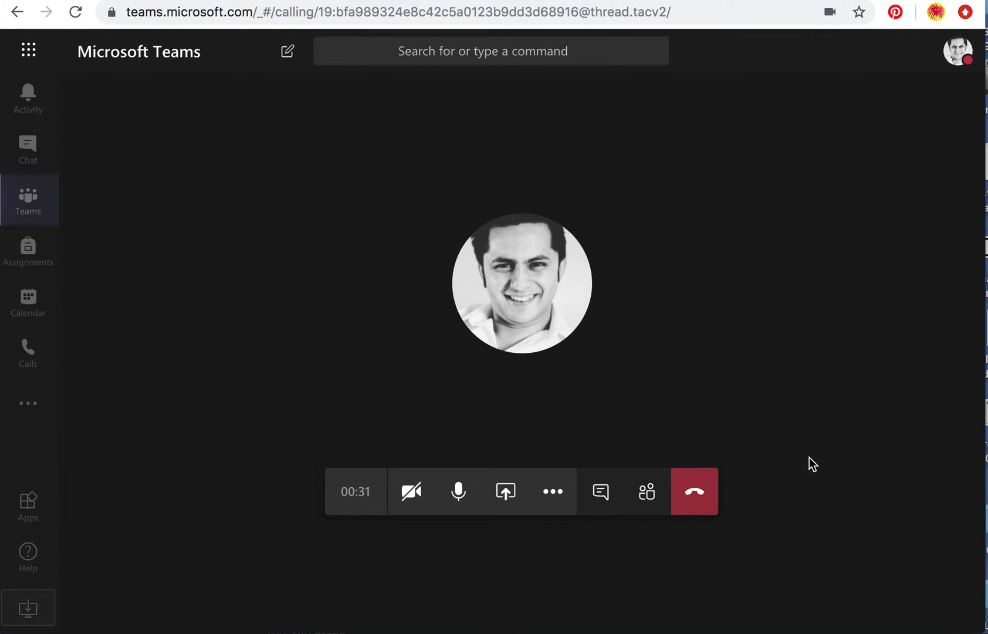
left_click(644, 509)
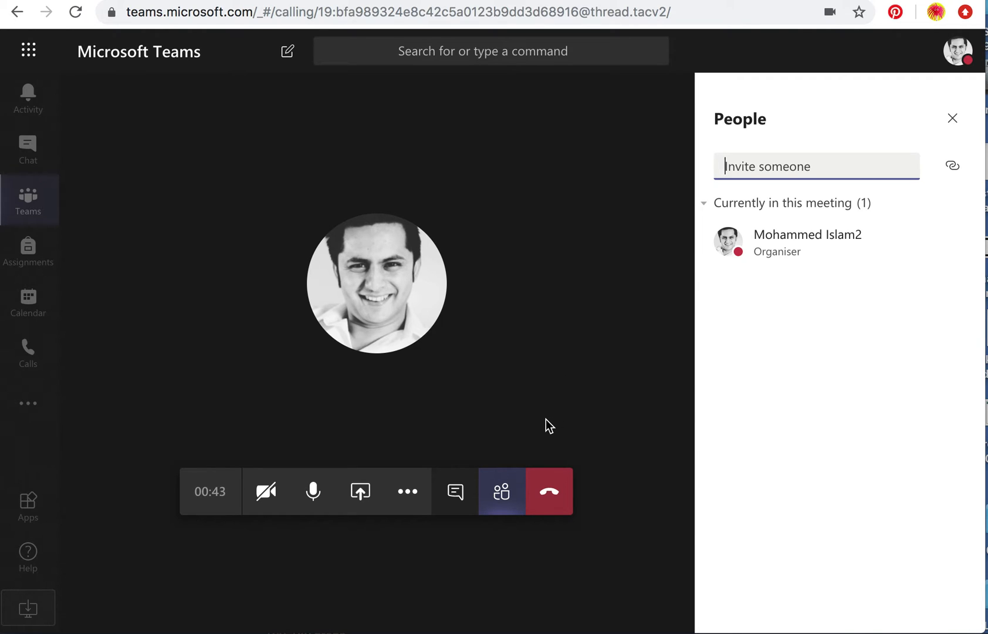
- Leave the meeting, rate the call quality three stars, and return to the "test" team's channel
left_click(546, 491)
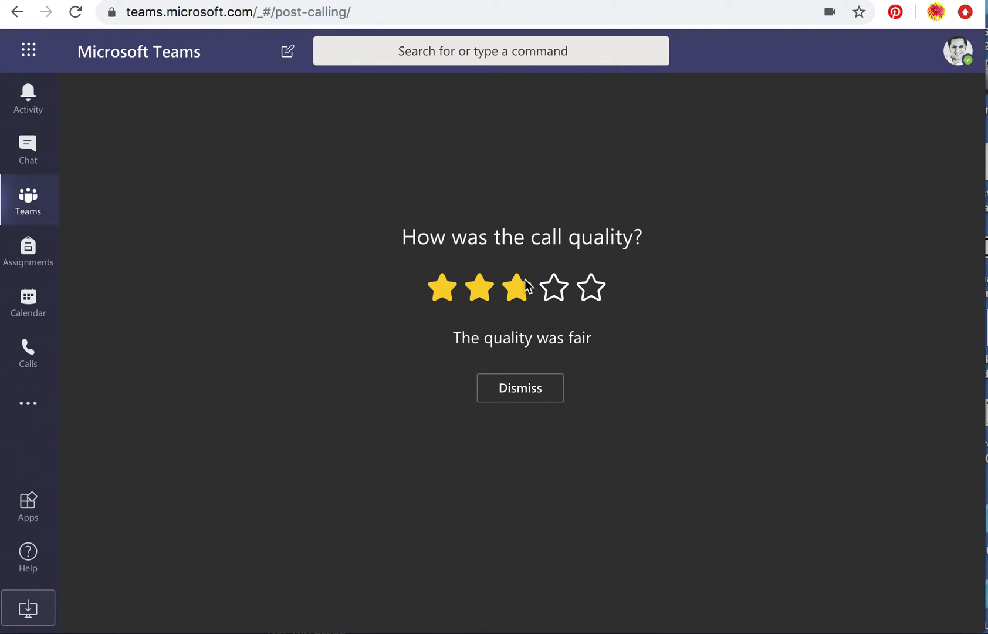
left_click(517, 287)
left_click(468, 411)
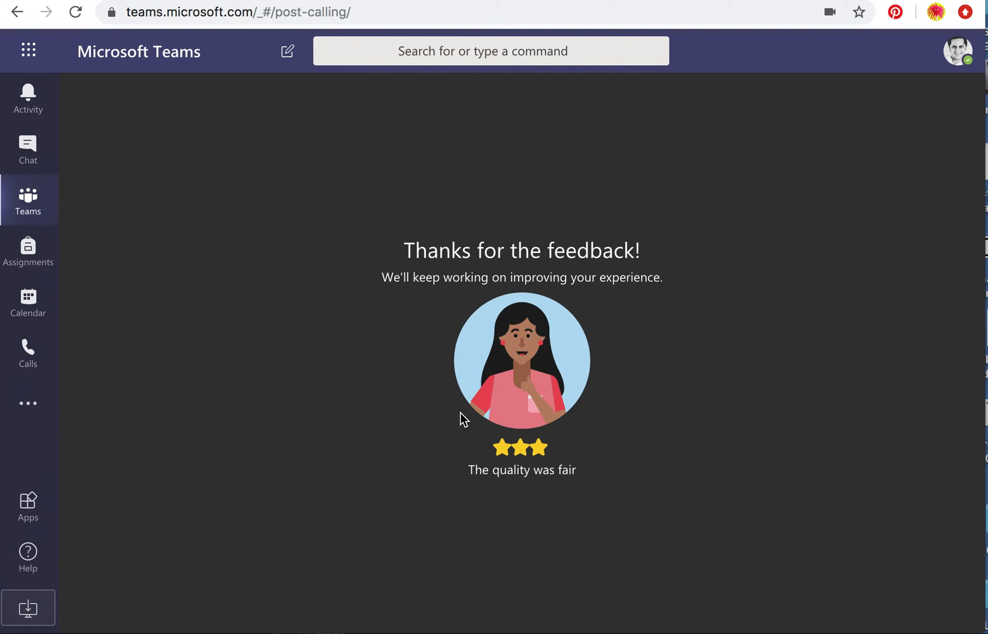
left_click(28, 221)
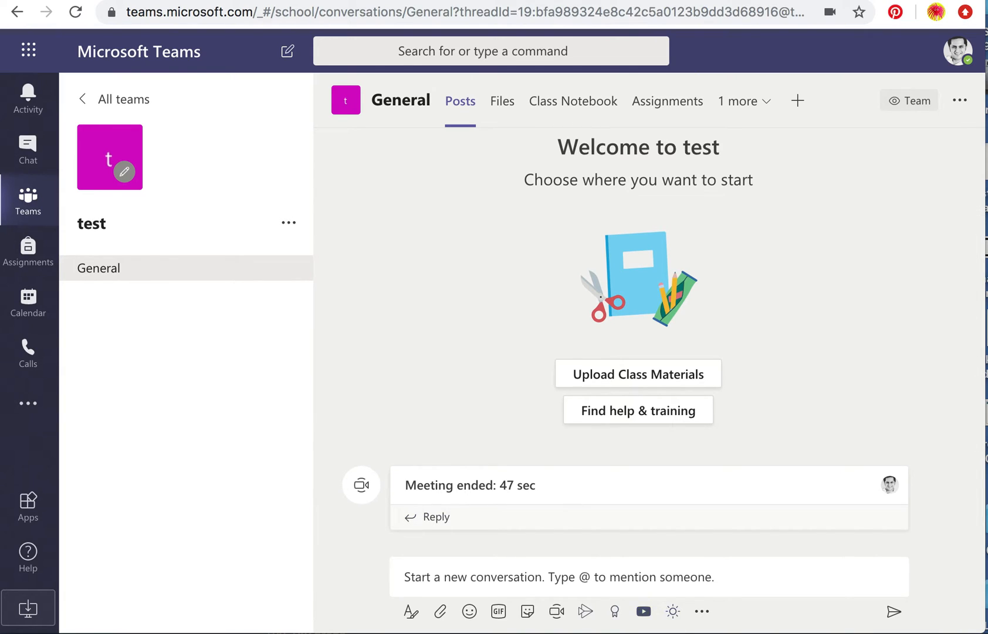
- Look at the Praise badges and the Weather location search for a channel post, and close both without adding anything
left_click(616, 613)
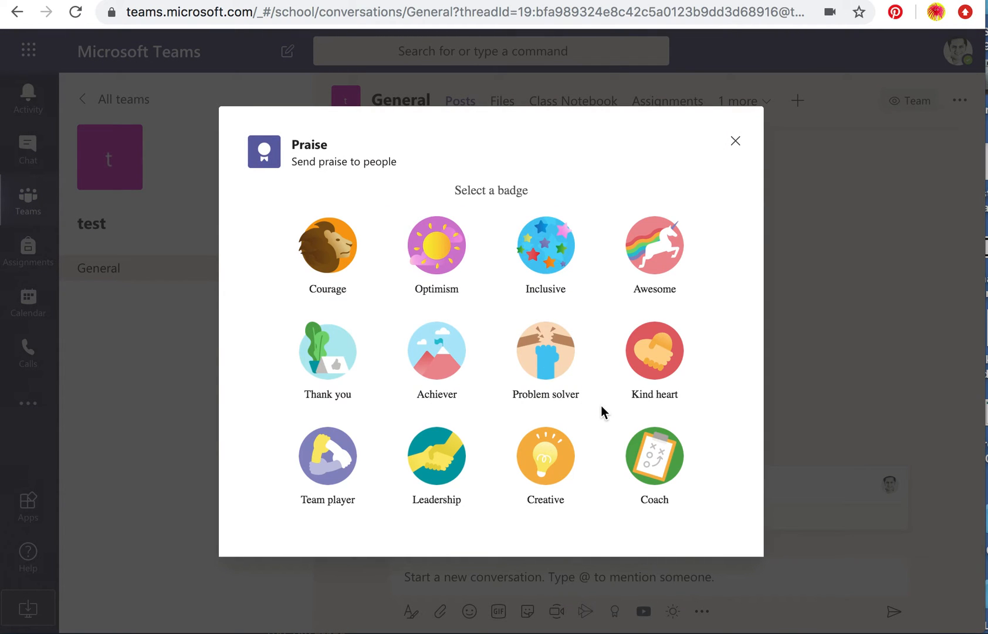
left_click(735, 141)
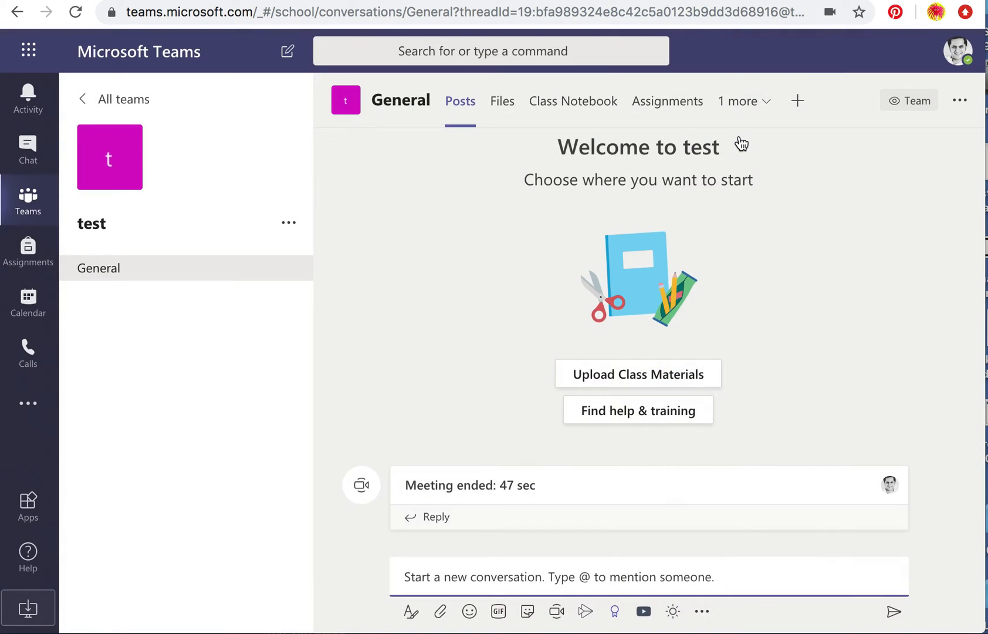
left_click(675, 612)
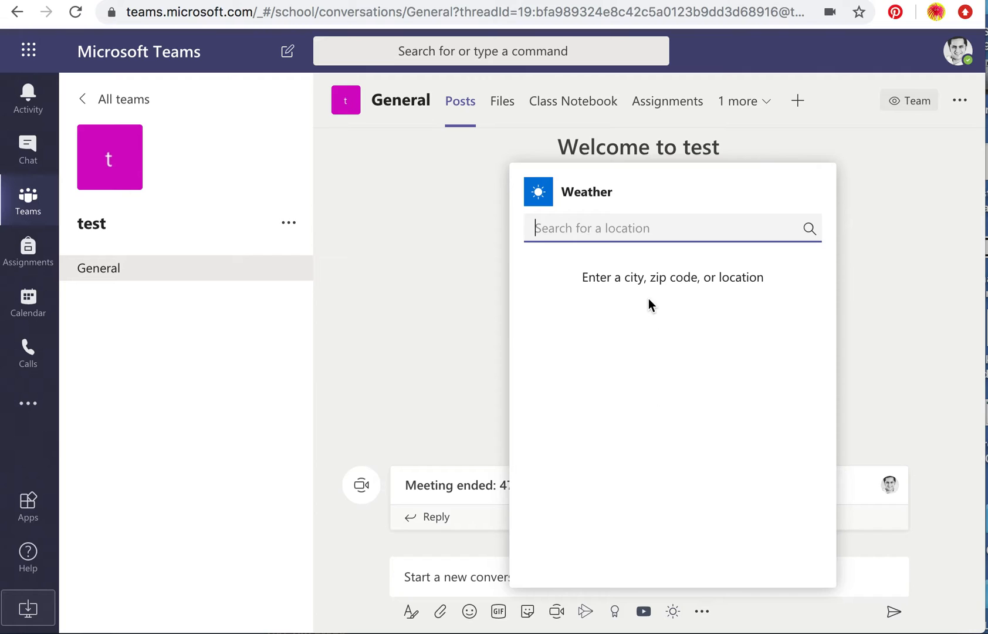
left_click(856, 277)
- Look at the suggested apps for posts and the full Messaging app catalogue, and return to the General channel
left_click(702, 614)
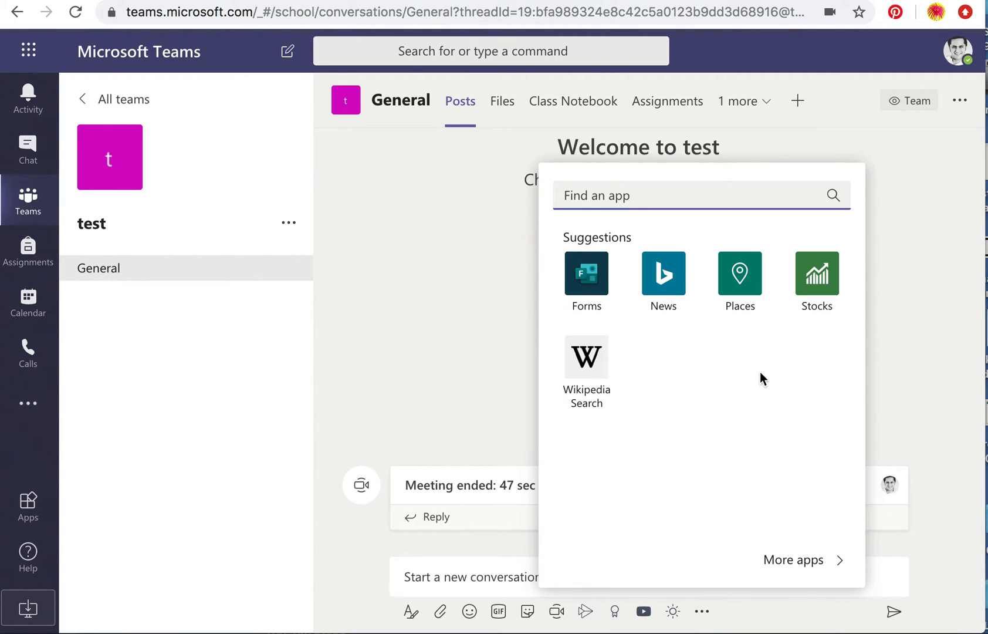
left_click(810, 562)
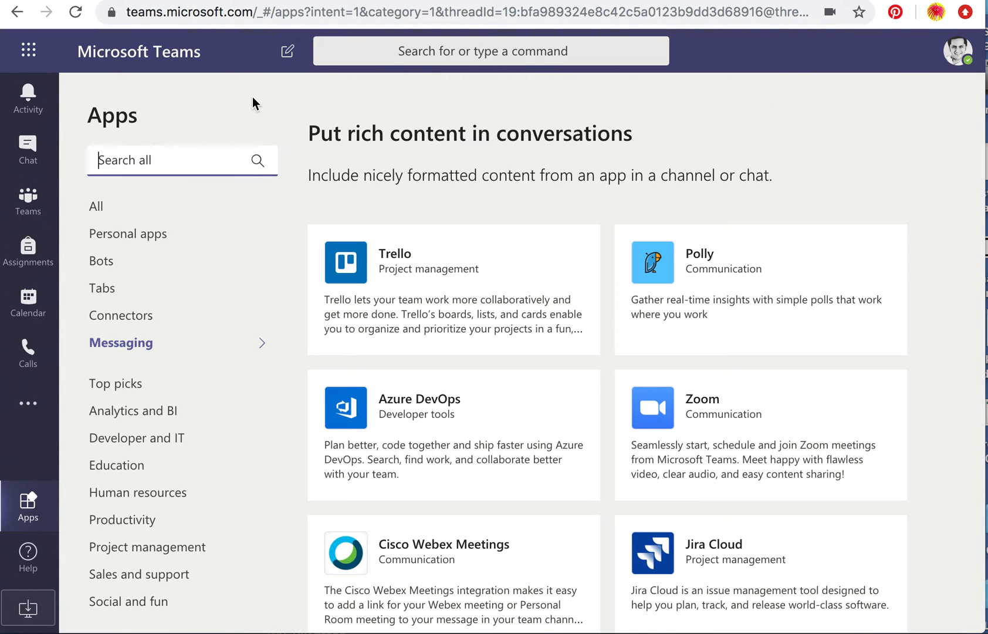
left_click(18, 11)
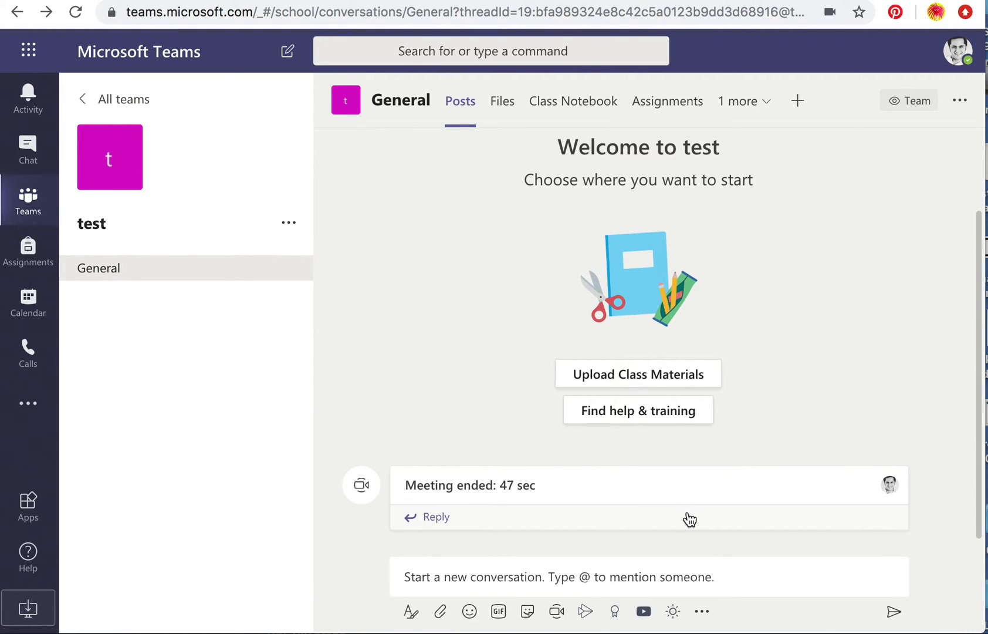
- Search YouTube from the post box for "film" and for "drama", and close the search without inserting a video
left_click(644, 611)
left_click(536, 235)
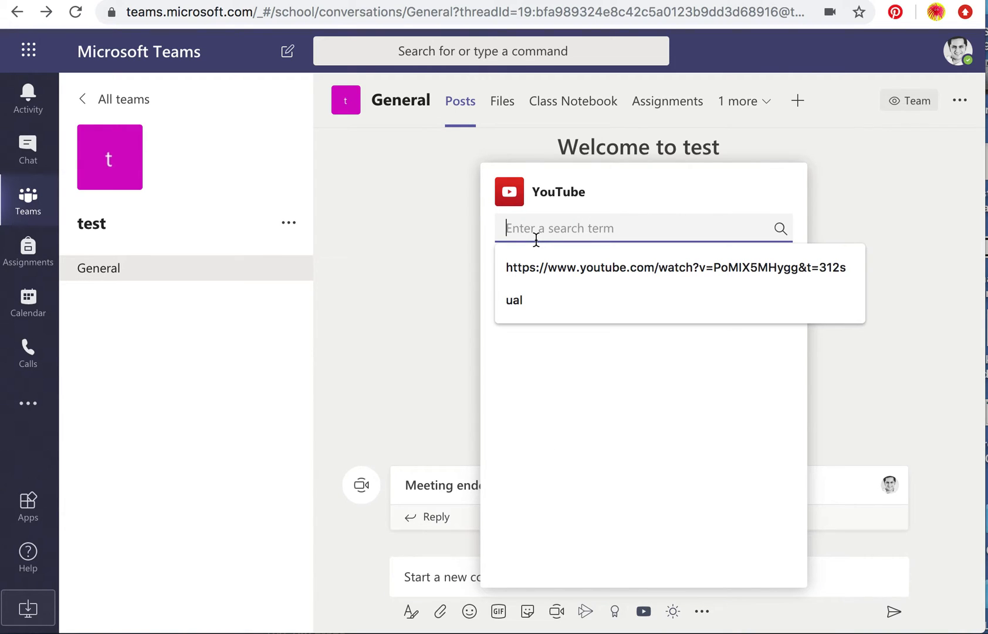
type("film")
key("Return")
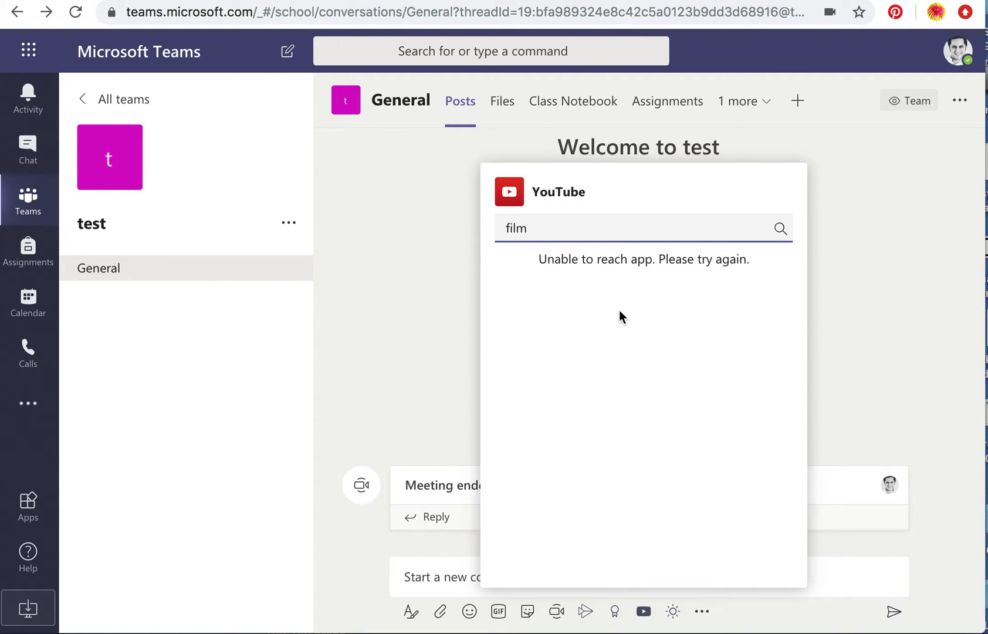
left_click_drag(556, 228, 494, 227)
type("drama")
left_click(782, 231)
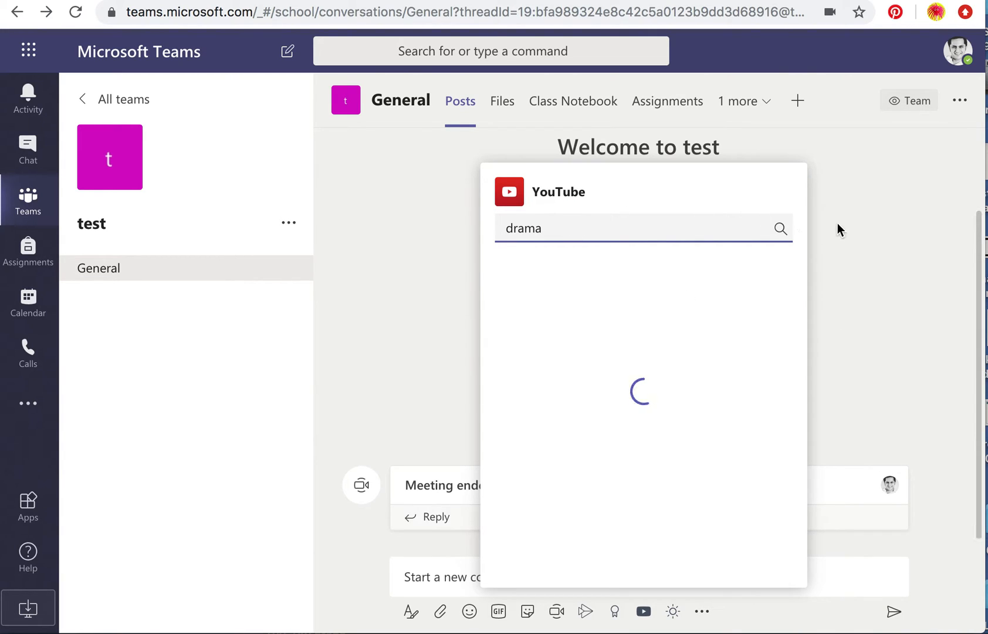
left_click(858, 230)
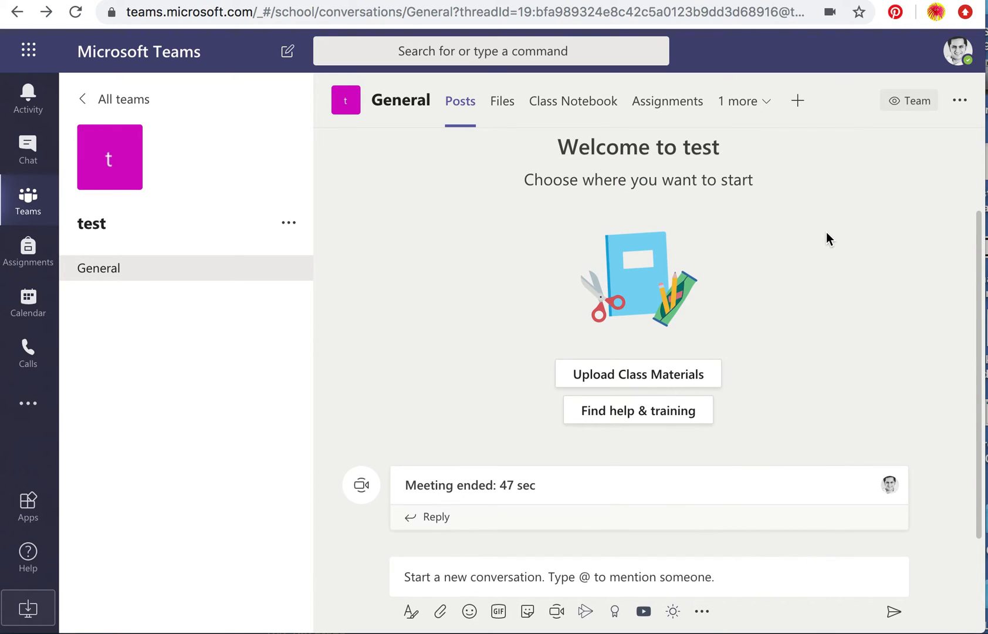
- Return to the teams overview and view the classes available for choosing in Assignments
left_click(41, 207)
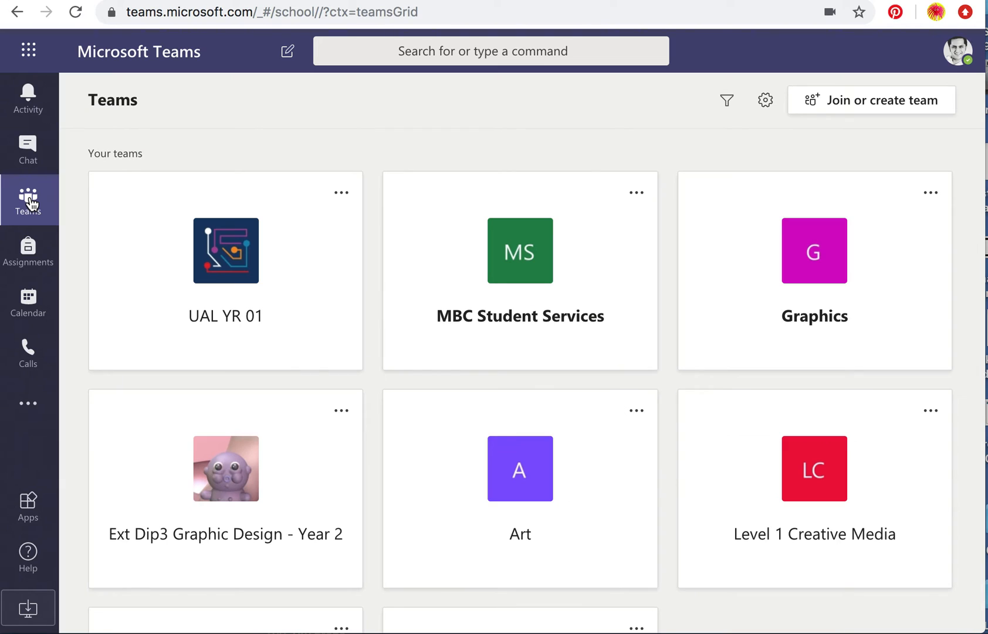
left_click(30, 254)
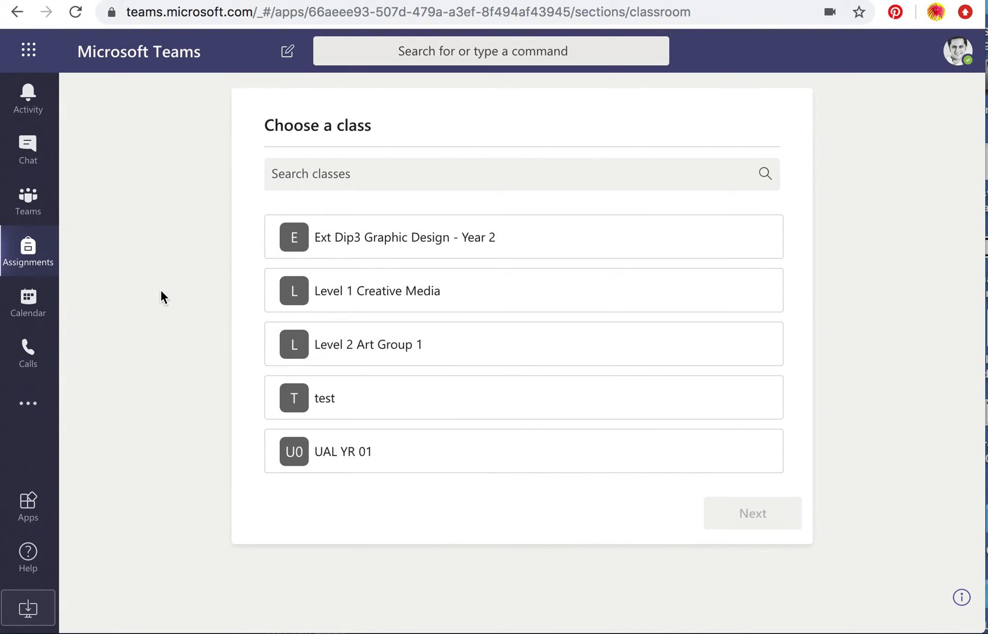
- Open the calendar, look at the new meeting form for 22 Apr 2020 at 07:00, and close it without saving
left_click(27, 294)
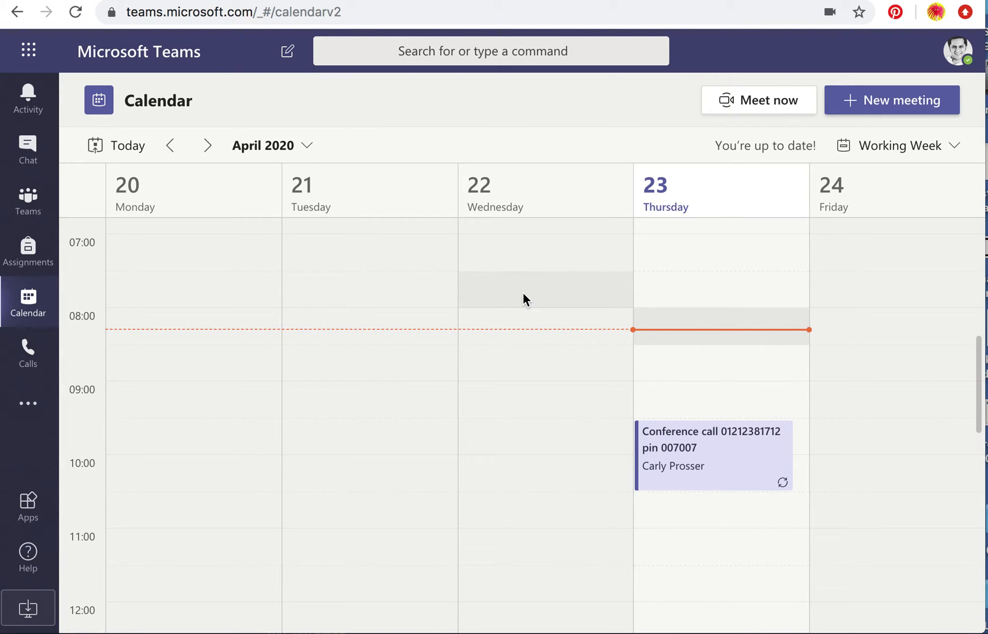
left_click(505, 254)
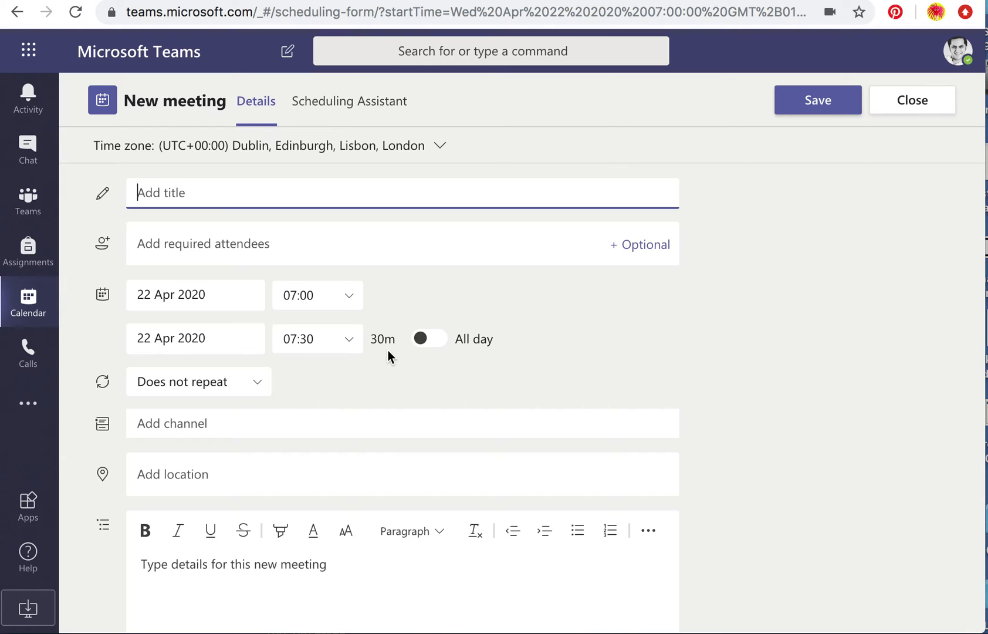
left_click(910, 102)
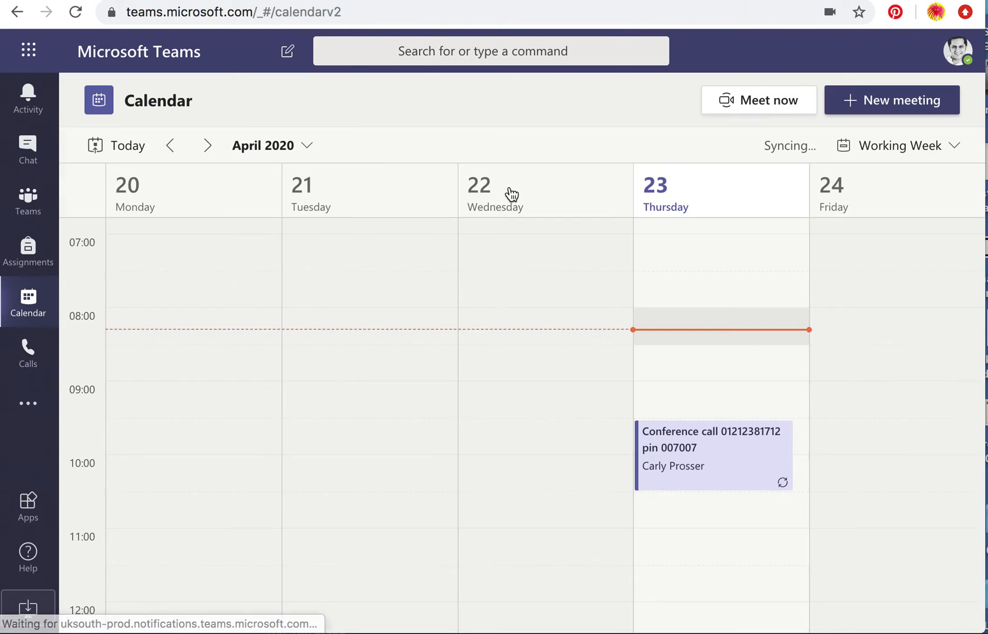
- Look through the hours of the April 2020 working week and check the calendar's available view options, keeping Working Week
scroll(261, 337, "down", 5)
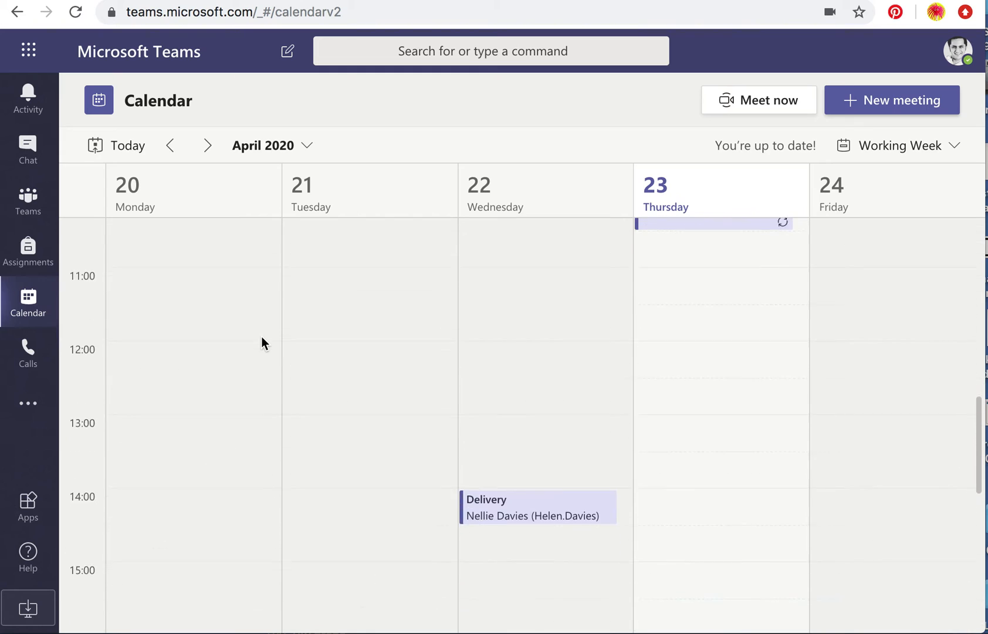
scroll(261, 337, "up", 1)
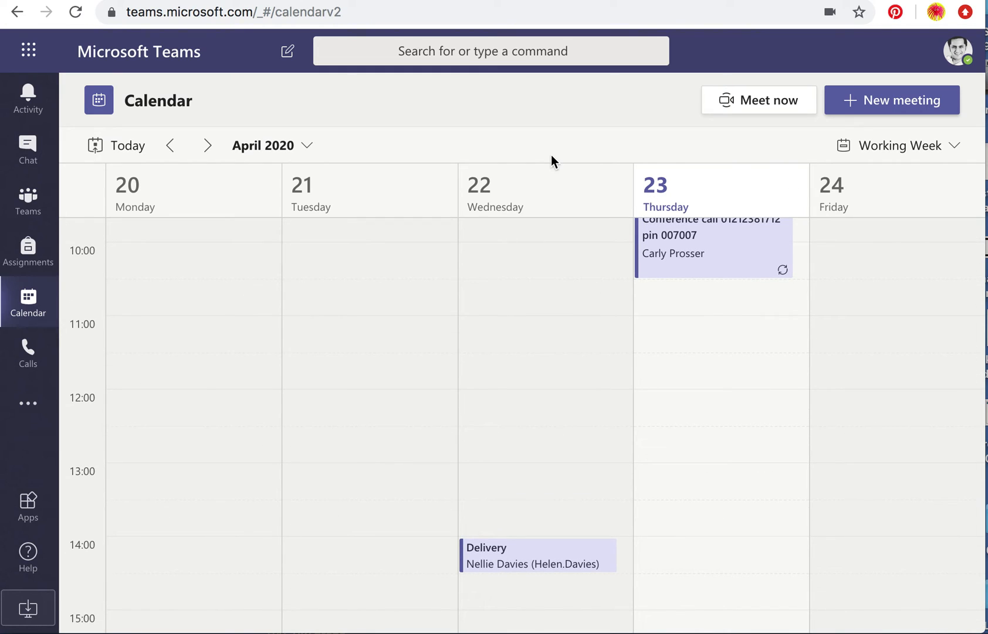
scroll(556, 242, "up", 15)
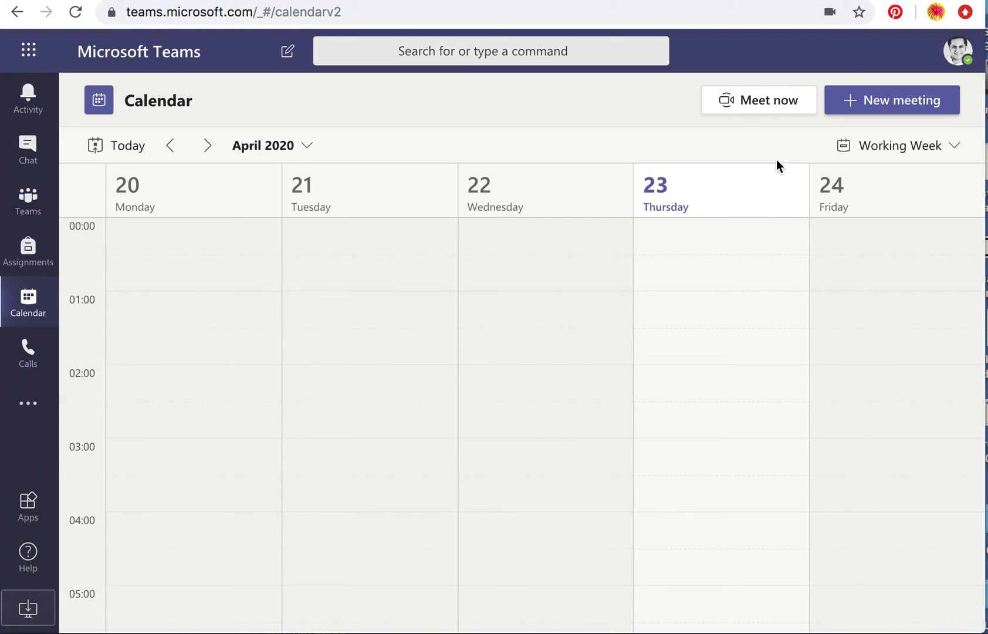
left_click(953, 147)
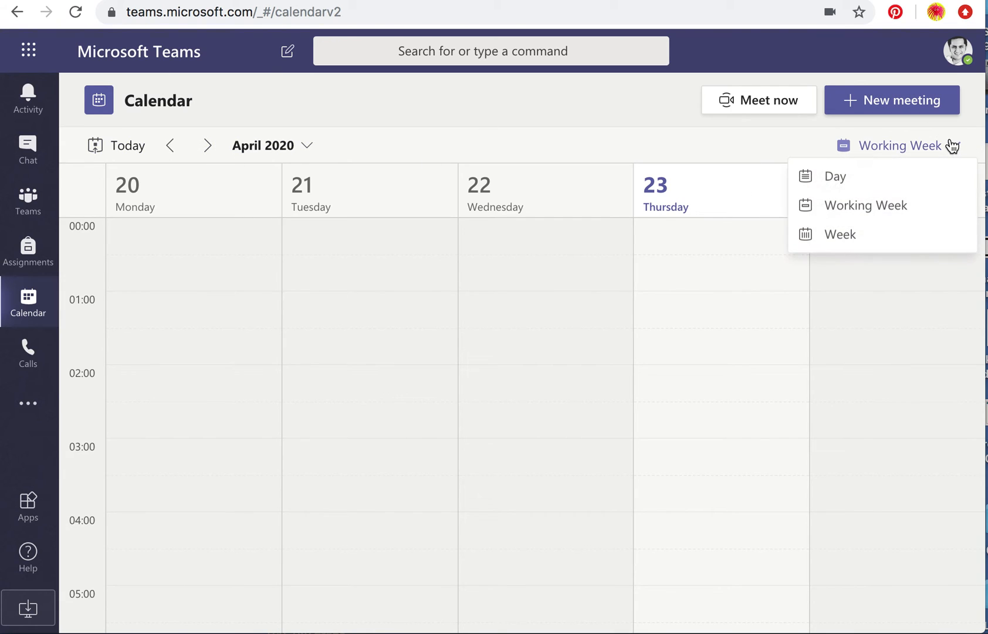
left_click(598, 132)
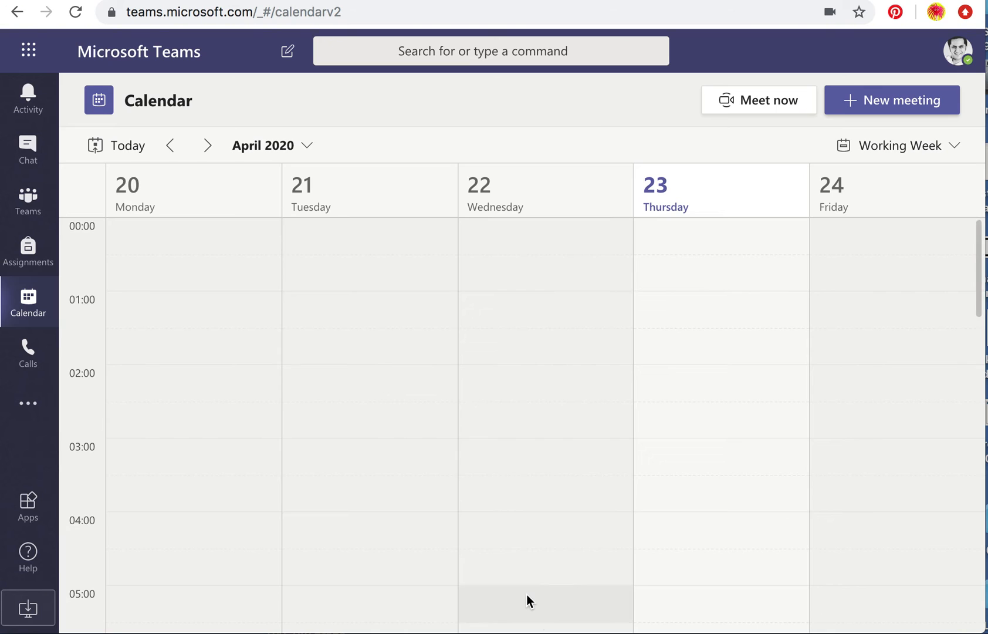
scroll(527, 594, "down", 9)
scroll(526, 594, "up", 9)
scroll(520, 580, "down", 1)
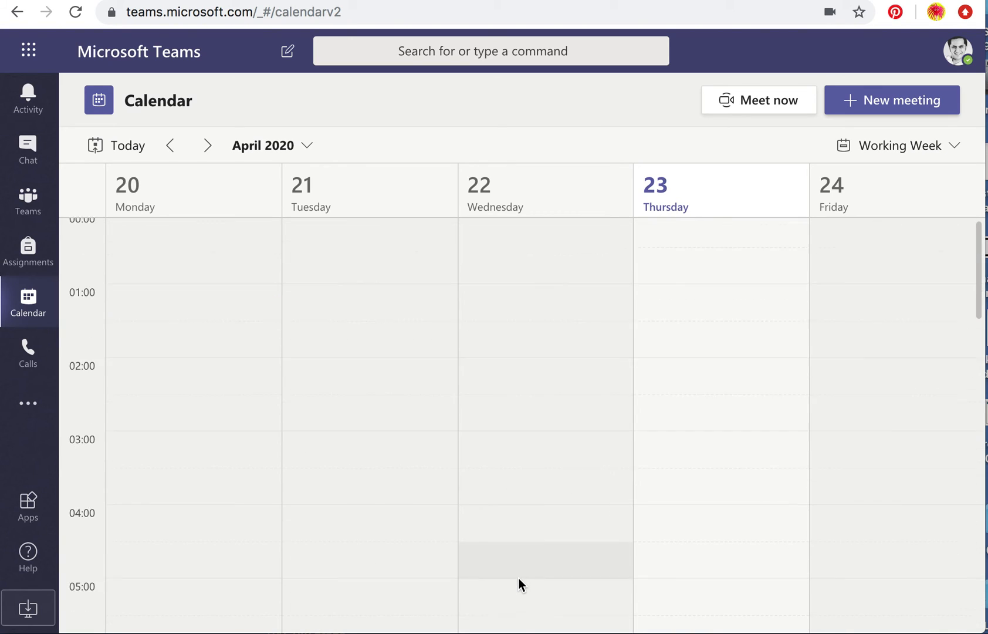
- Check the entries for Thursday 23 April in the calendar's working week
scroll(190, 381, "down", 9)
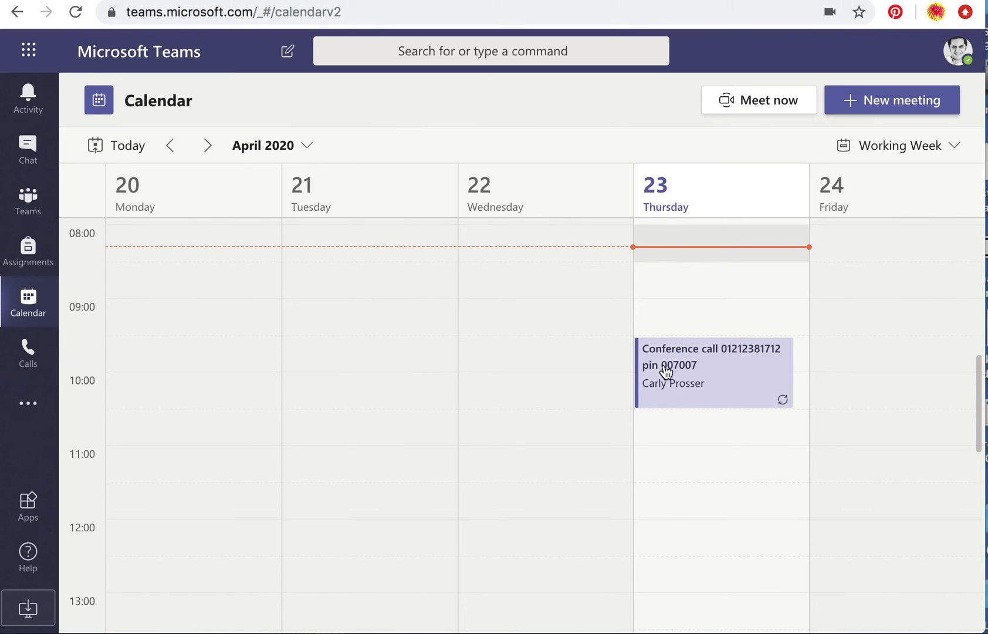
scroll(634, 369, "up", 10)
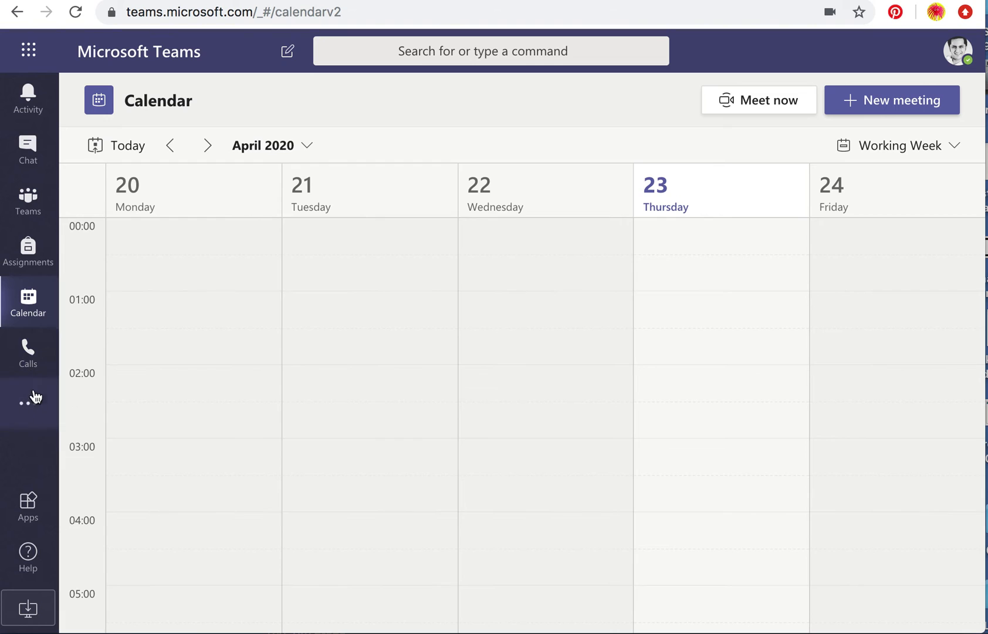
- Look through the speed dial, contacts, history and voicemail pages of Calls, and check which additional apps are available
left_click(37, 368)
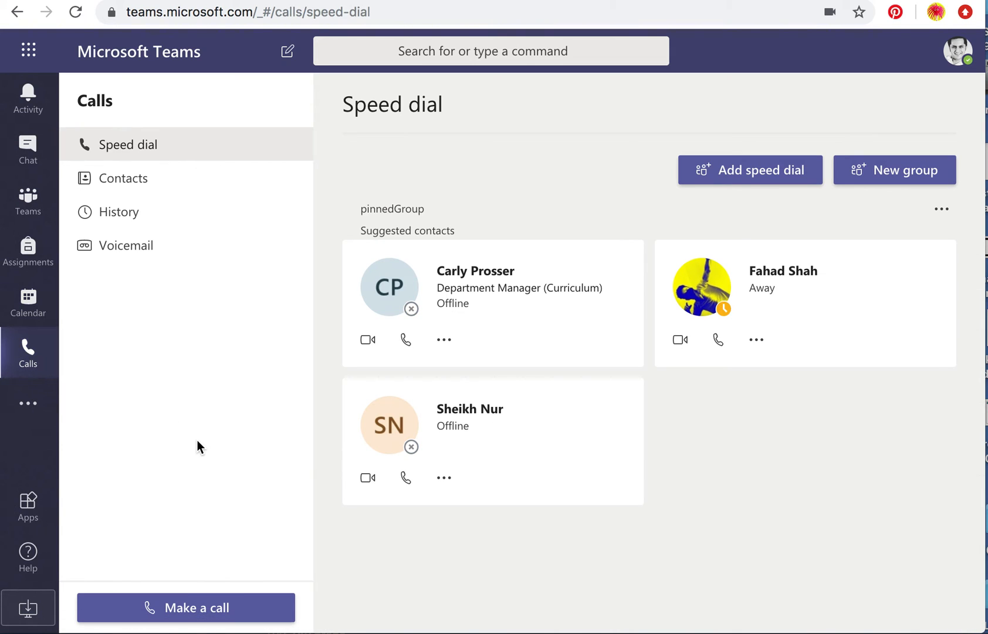
left_click(151, 183)
left_click(147, 220)
left_click(141, 248)
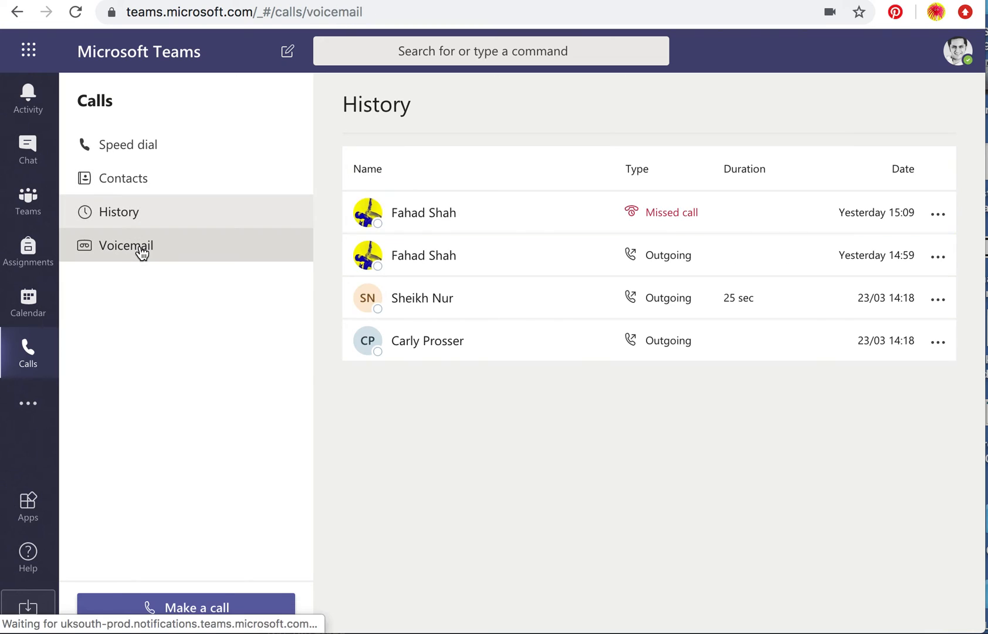
left_click(28, 401)
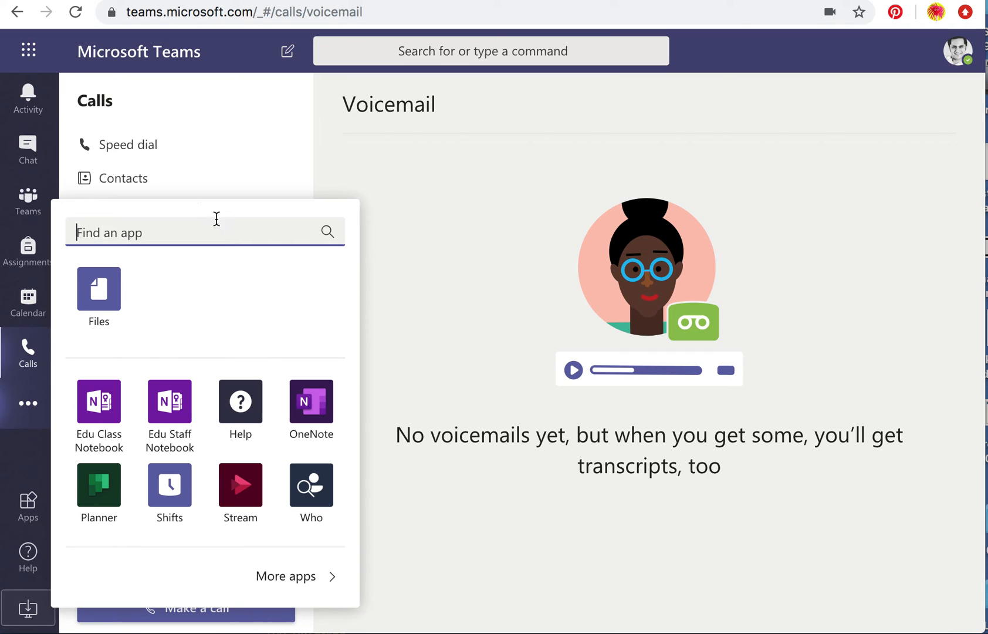
left_click(366, 157)
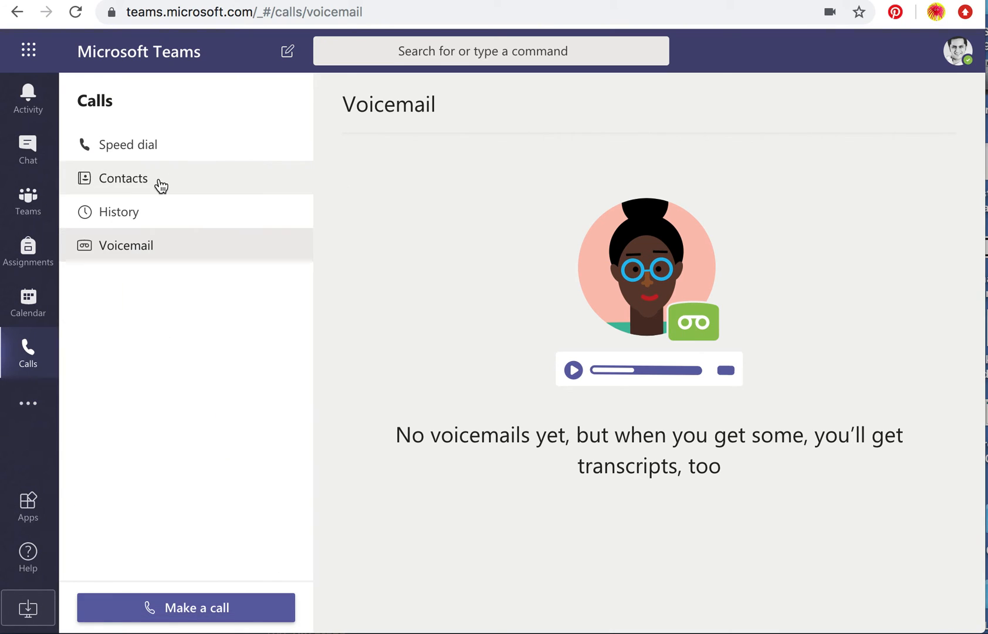
- Return to the teams overview and open the General channel of the "test" team
left_click(33, 209)
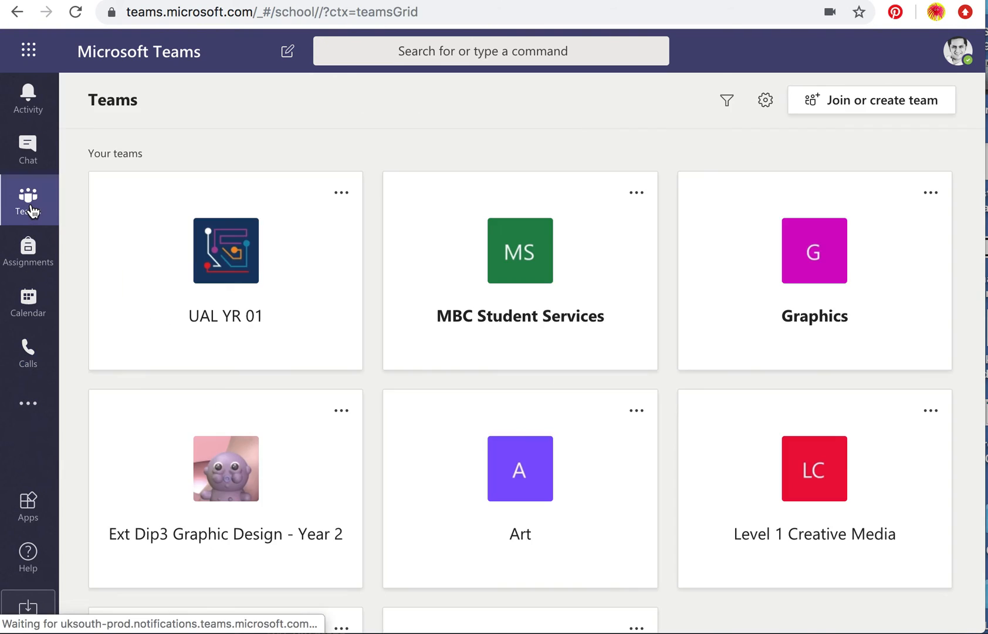
scroll(880, 493, "down", 4)
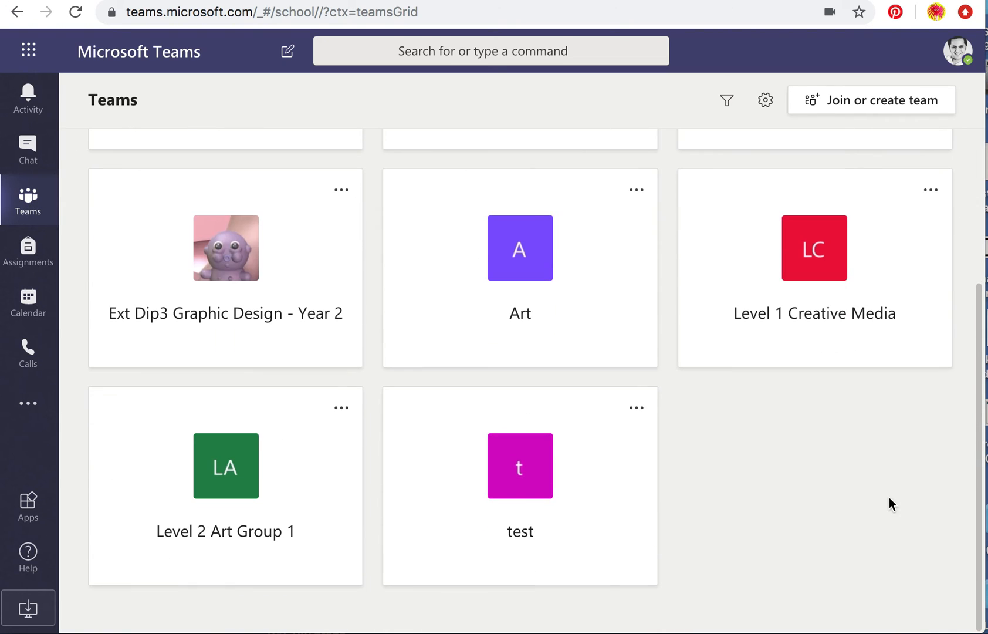
left_click(523, 473)
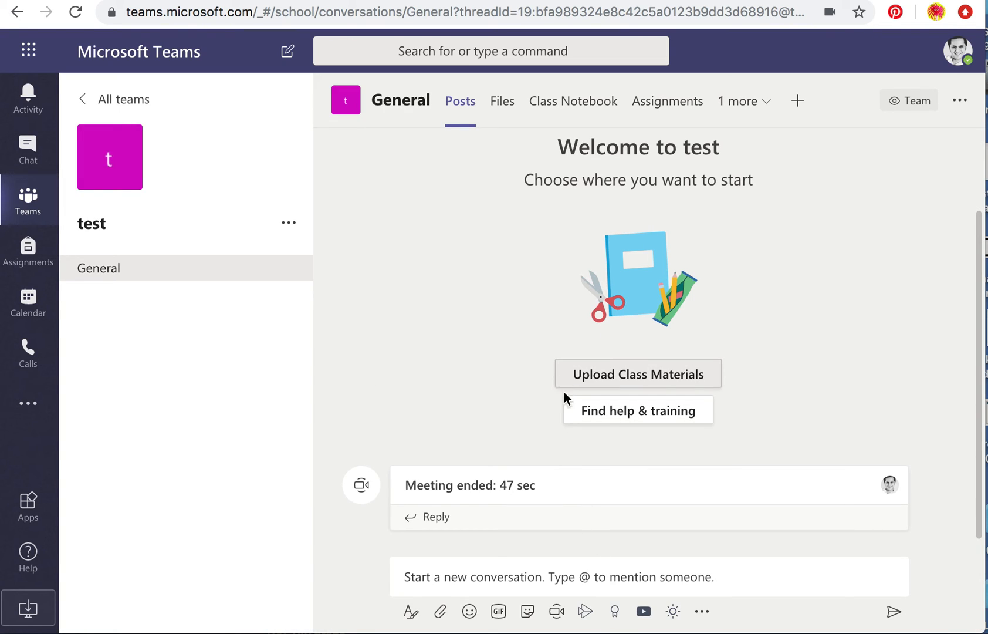
- Attach the image t2.jpg from the computer to a new conversation and post it in the General channel
left_click(439, 617)
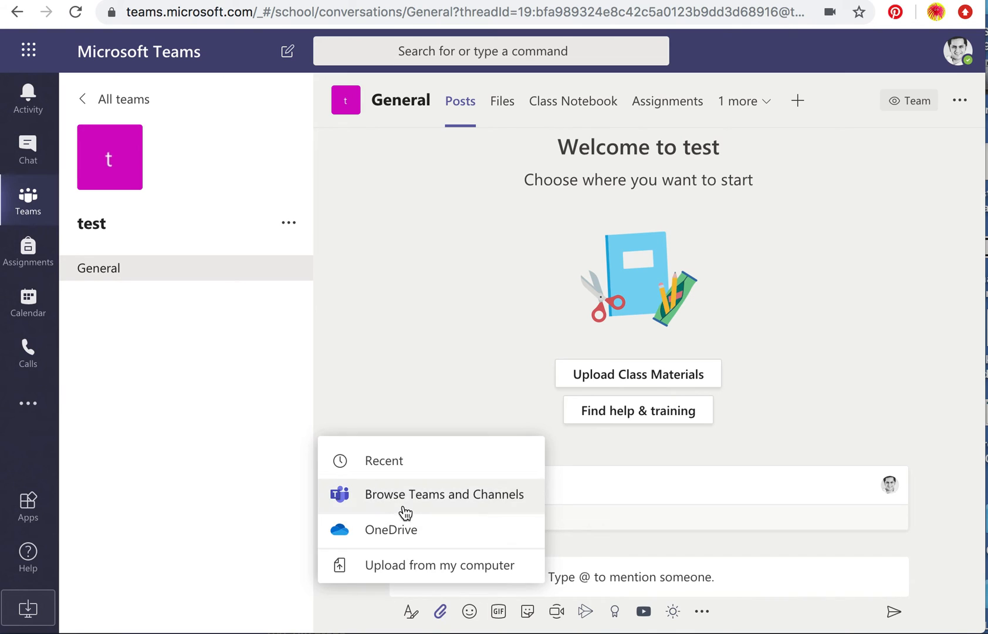
left_click(426, 579)
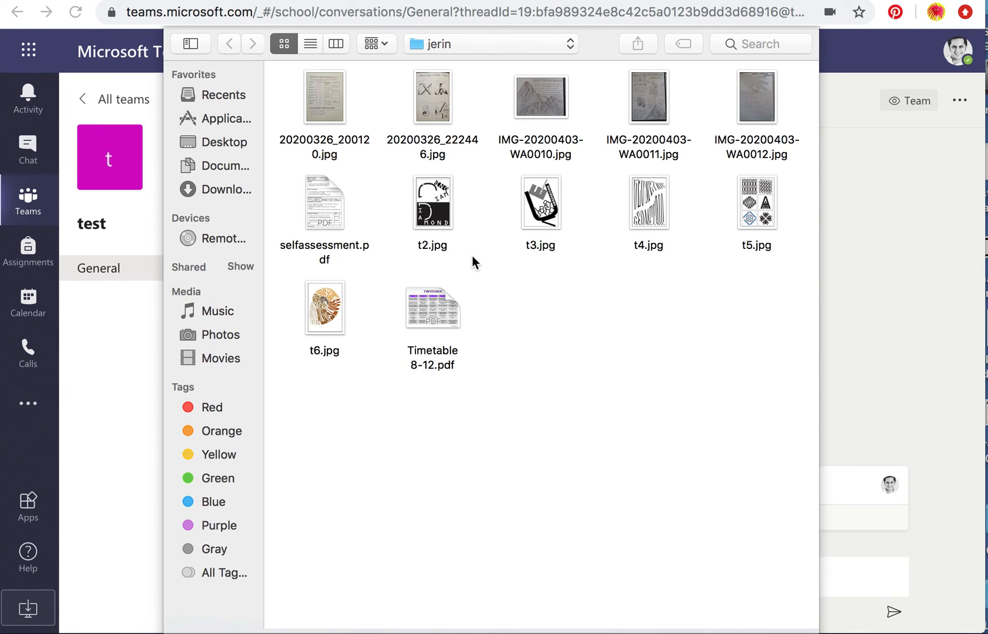
left_click(430, 185)
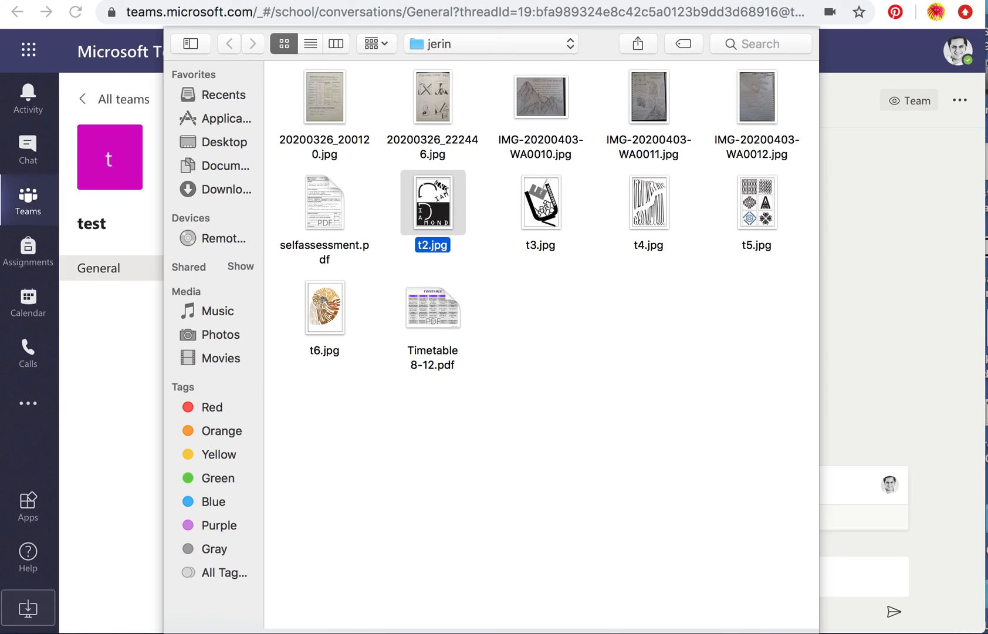
key("Return")
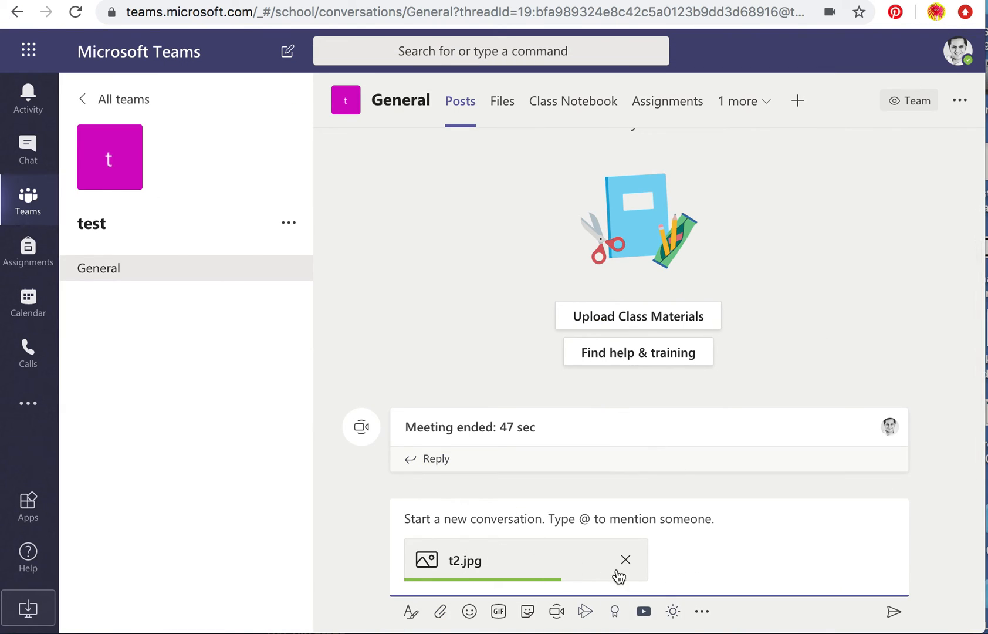
left_click(898, 616)
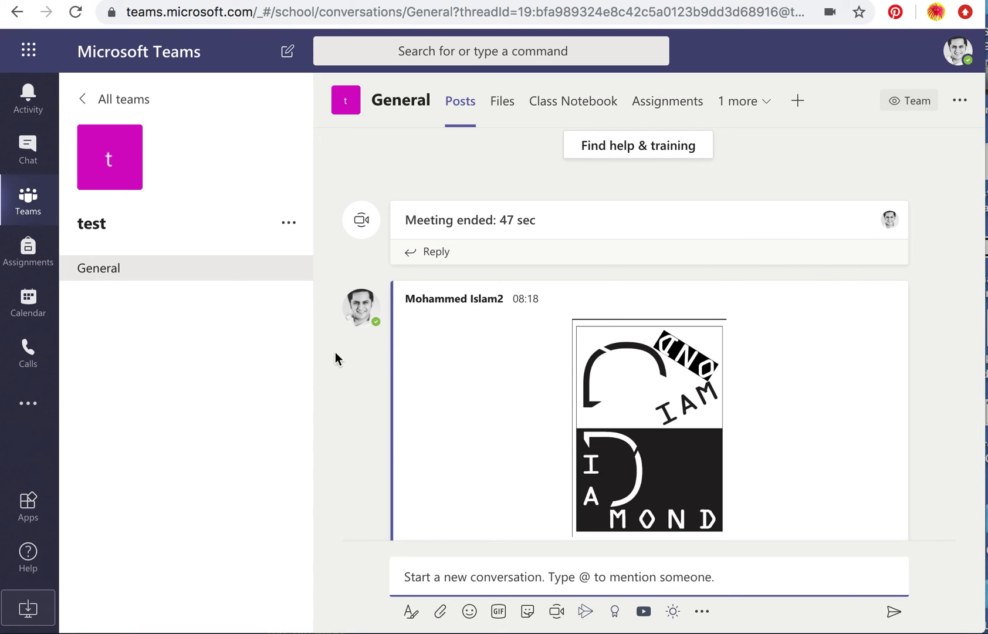
- View the posted image in full, and open the Level 1 Creative Media team from the teams overview
scroll(434, 369, "down", 2)
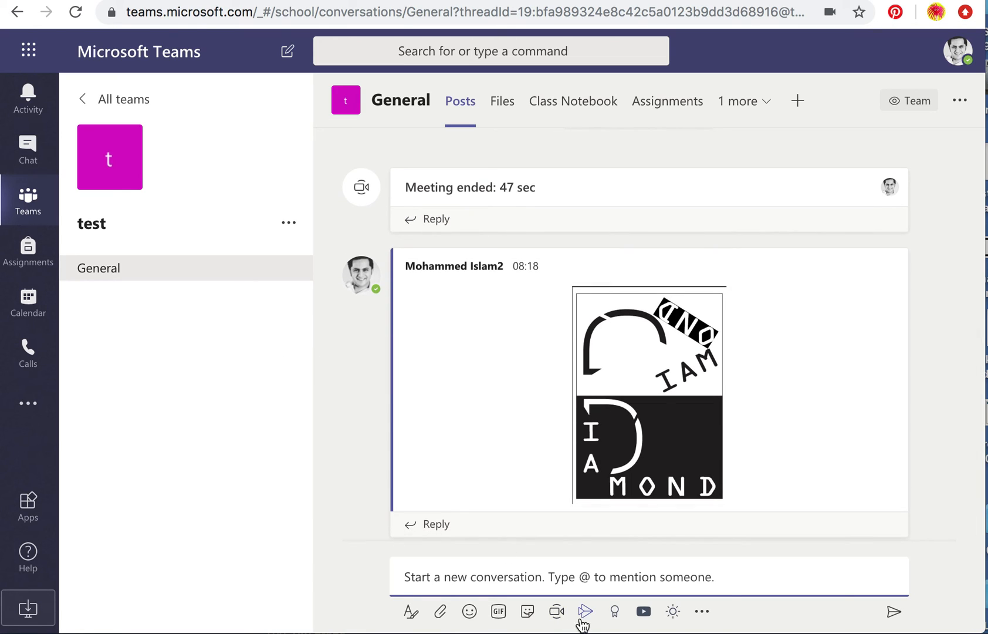
left_click(182, 355)
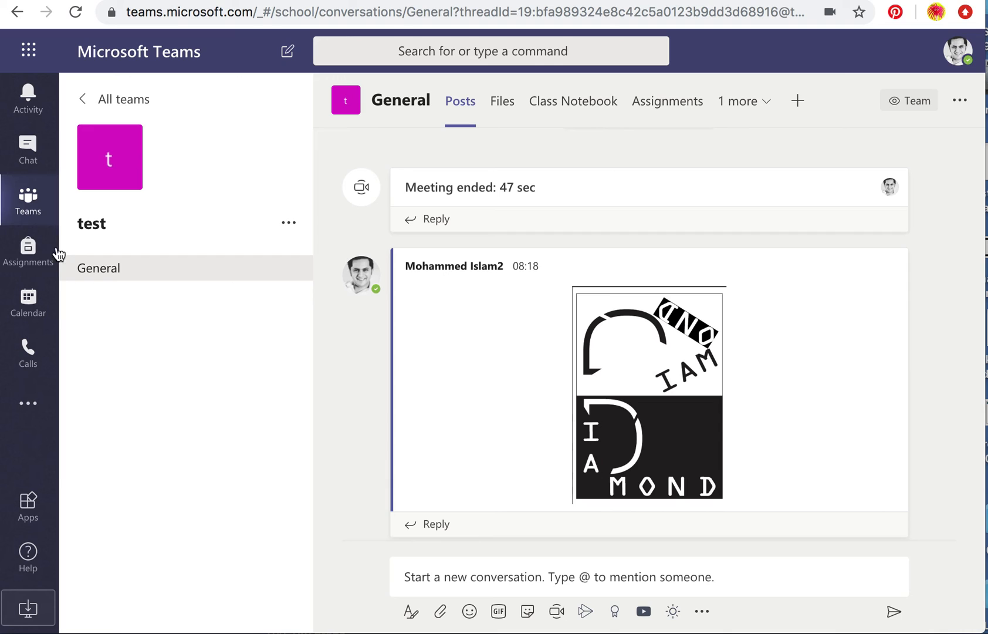
left_click(32, 207)
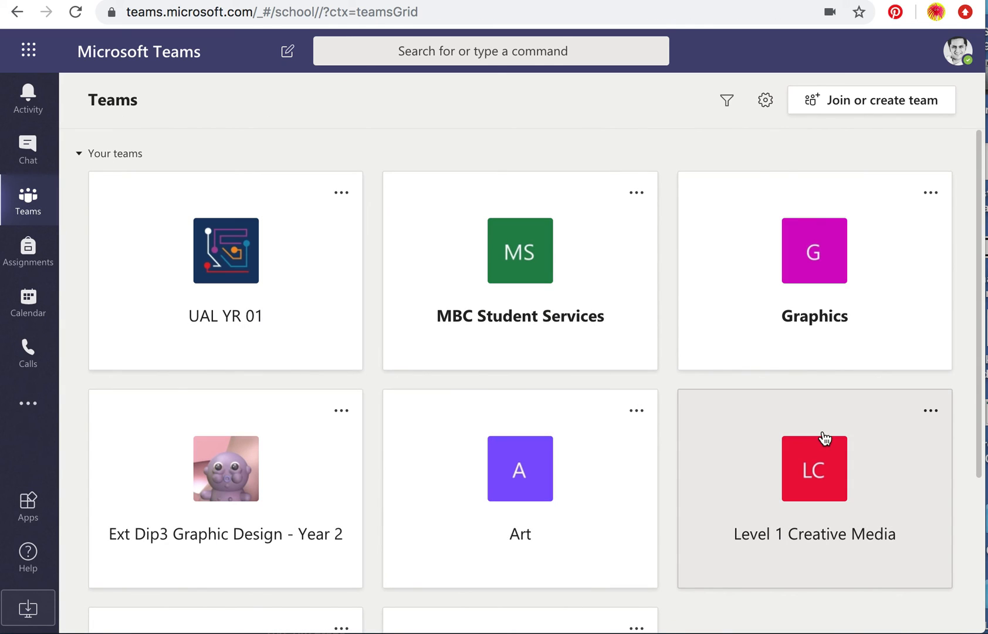
left_click(803, 489)
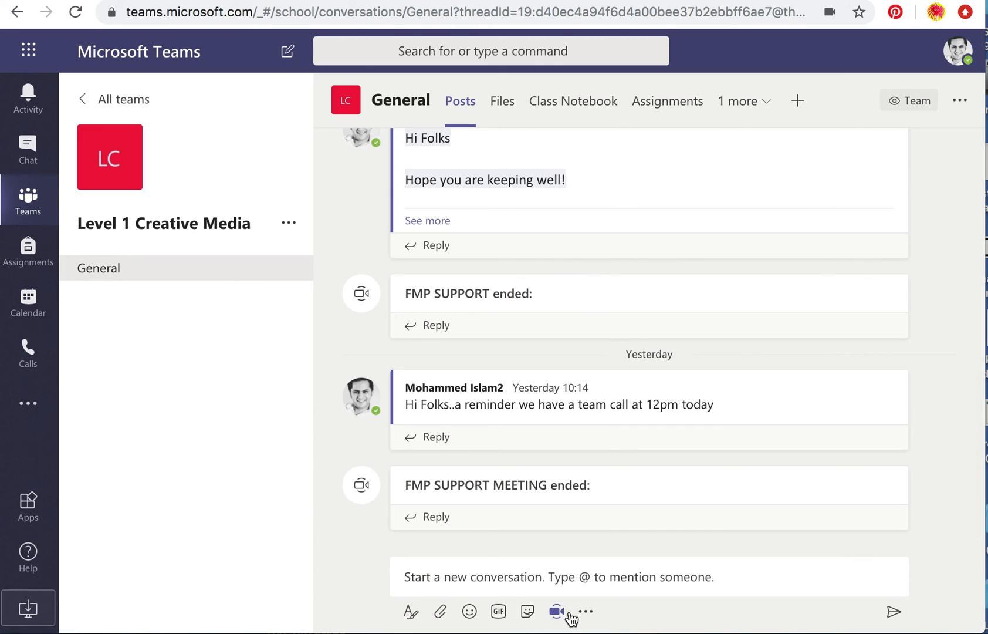
- Open Chat and expand the new chat's recipient area to show the group name field
left_click(41, 153)
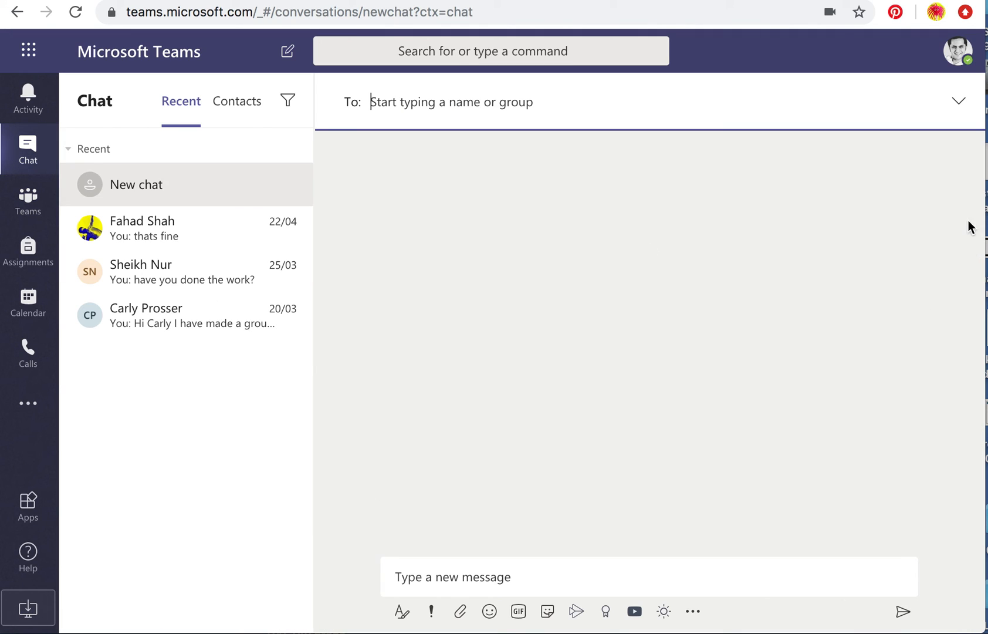
left_click(196, 190)
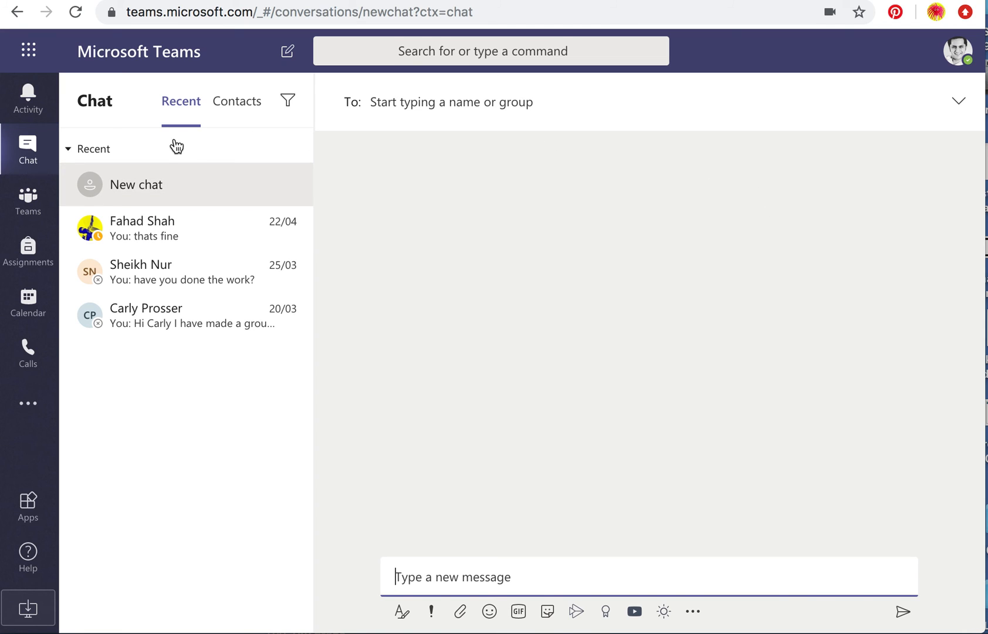
left_click(964, 102)
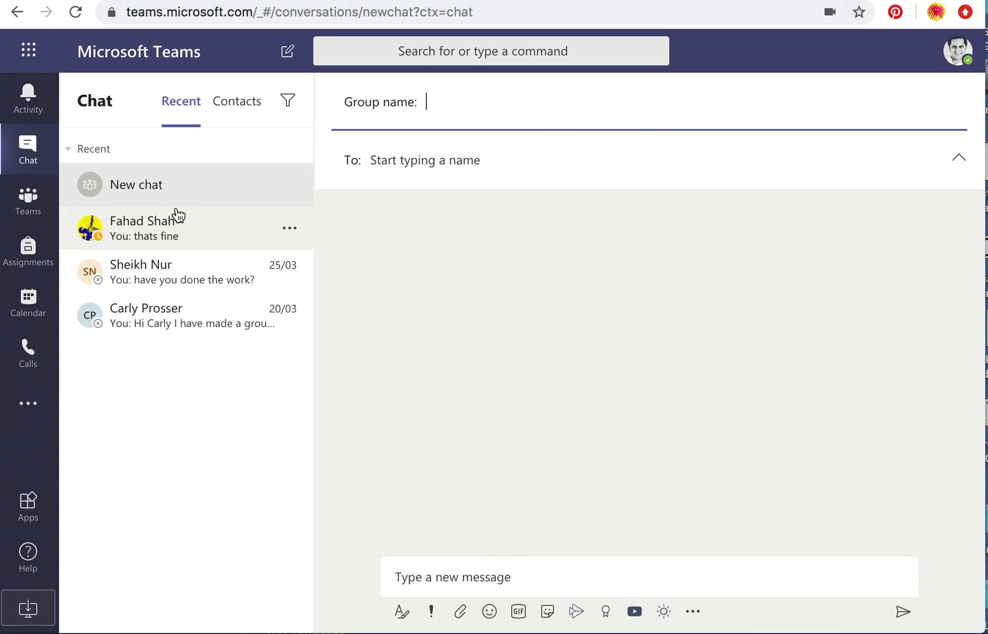
- View the contact groups in Chat and check the options available for the Favourites group
left_click(242, 100)
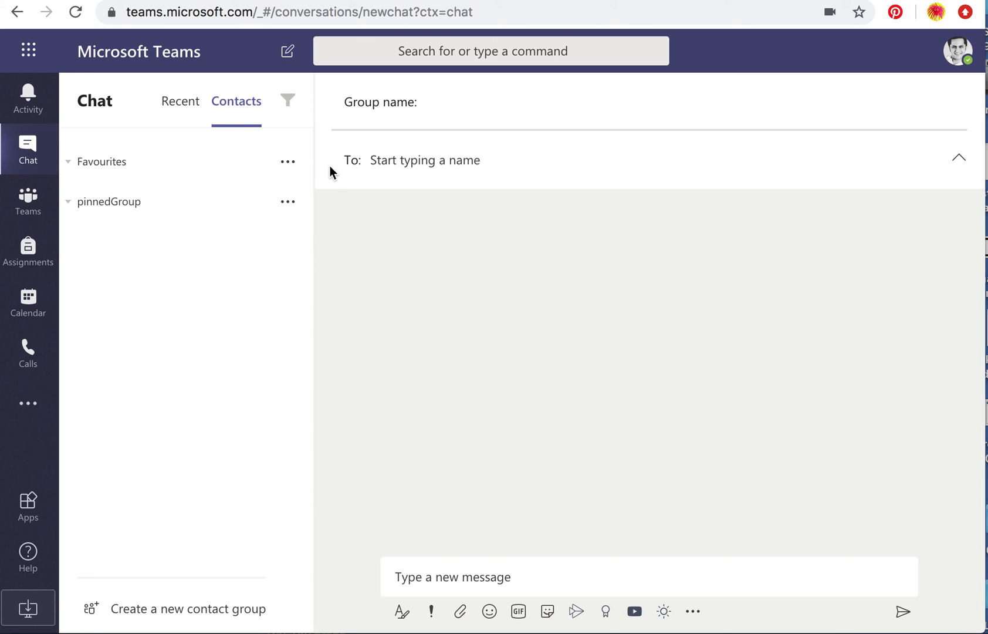
left_click(290, 169)
left_click(196, 389)
- Return to the Level 1 Creative Media team and look over the recent posts and meetings in its General channel
left_click(34, 204)
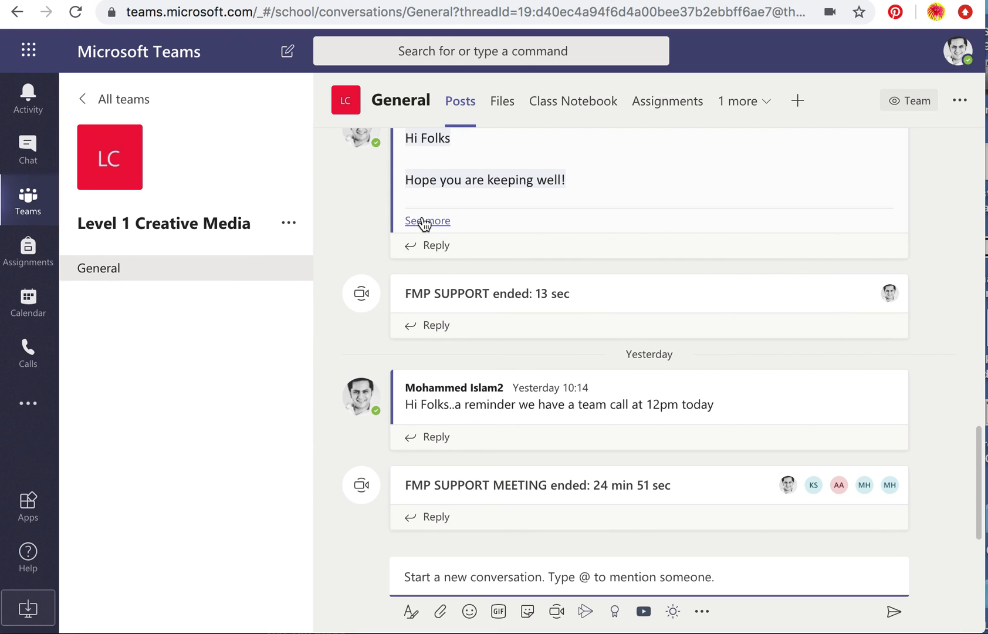
scroll(428, 381, "up", 2)
scroll(428, 381, "down", 2)
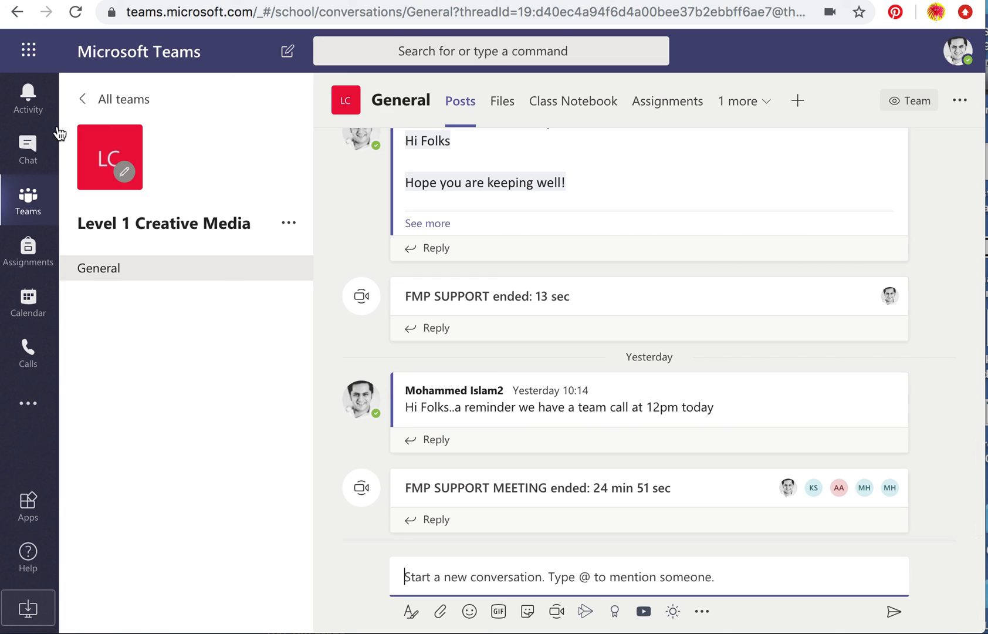
- Go back to Chat and dismiss the empty new group chat, showing the most recent conversation
left_click(29, 144)
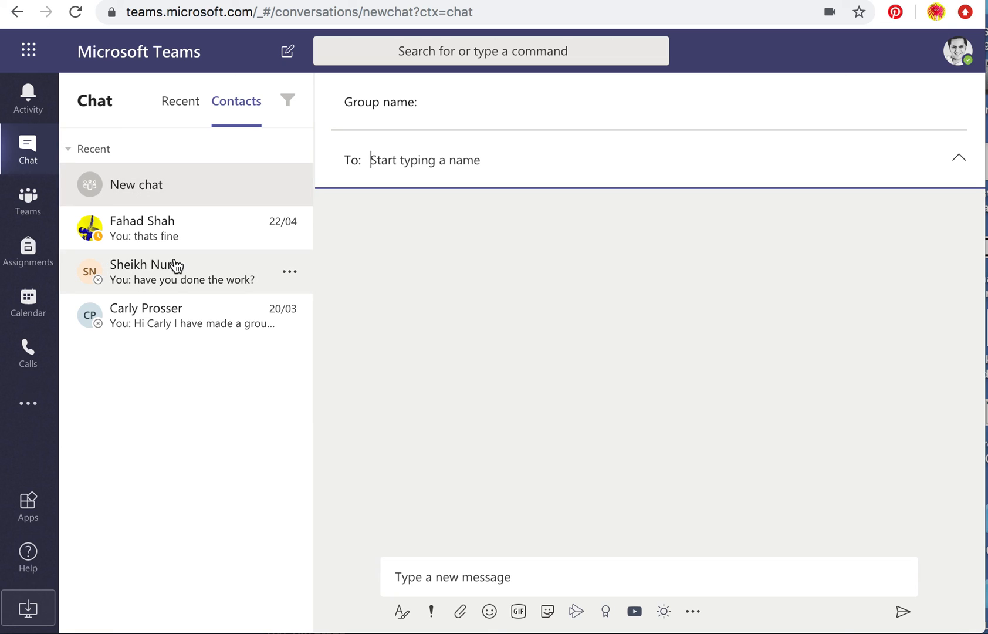
key("Escape")
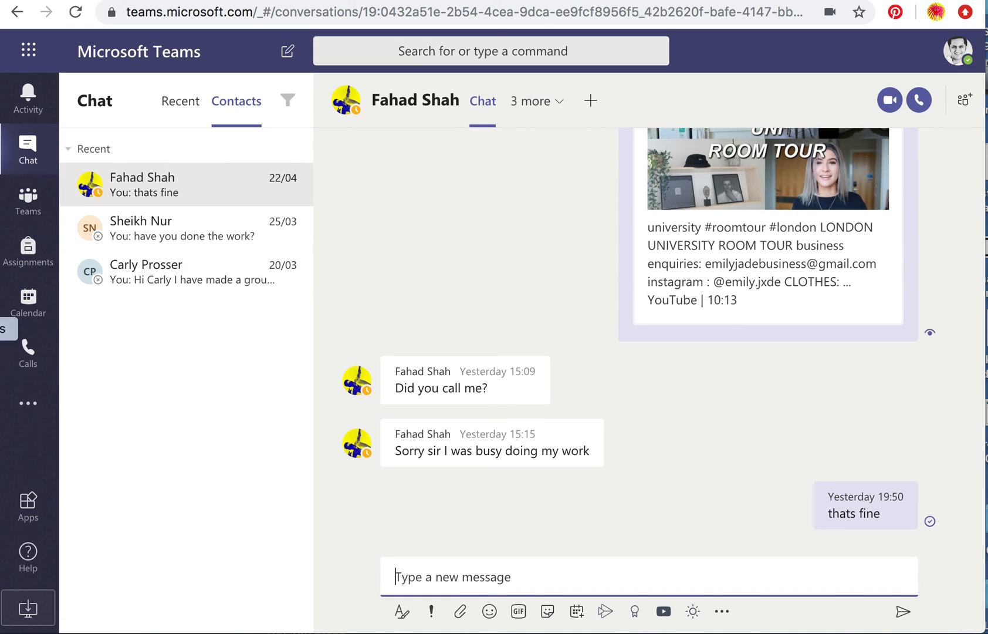
left_click(0, 195)
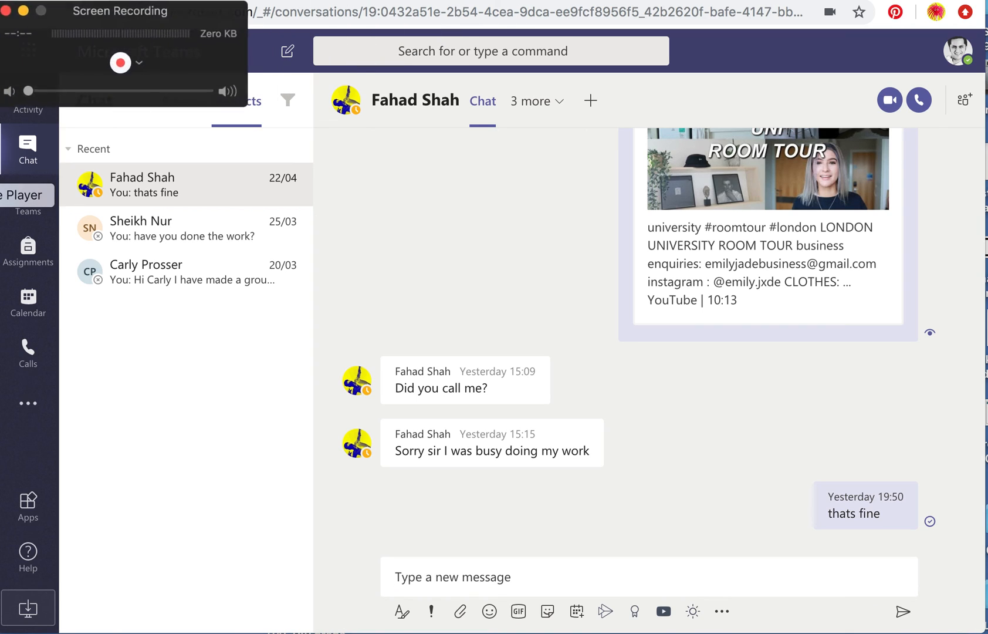